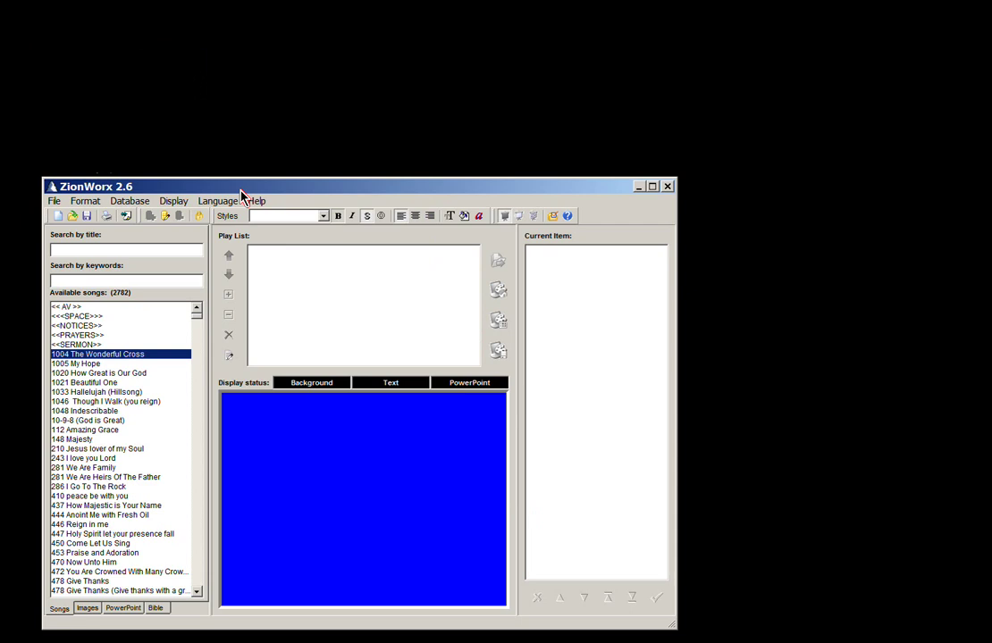
- Reposition the window and browse the song library with the title and keyword searches
{"action": "left_click_drag", "start_coordinate": [234, 184], "coordinate": [220, 181]}
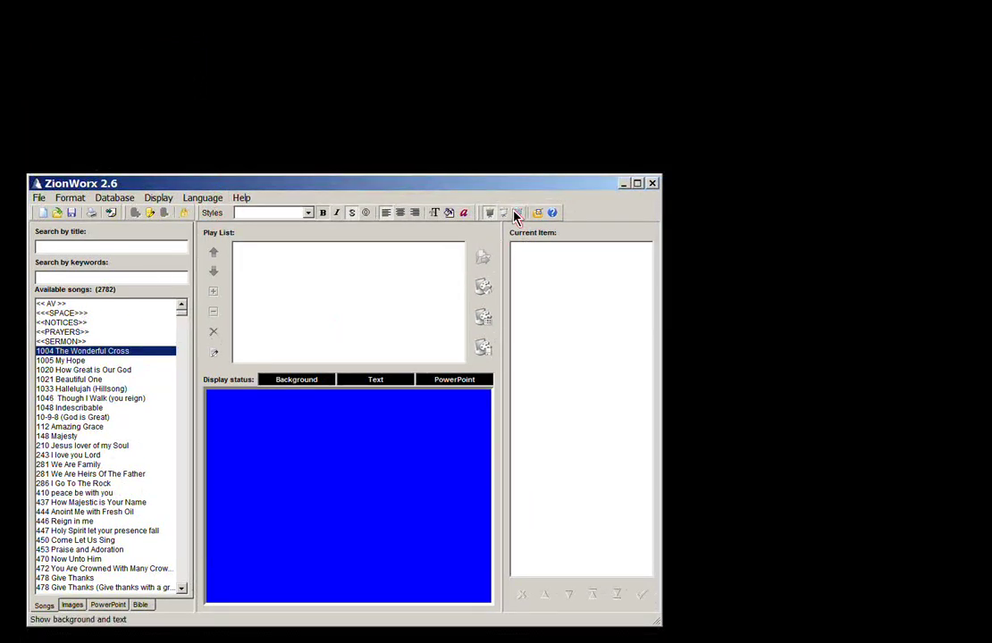
{"action": "left_click", "coordinate": [65, 249]}
{"action": "left_click", "coordinate": [80, 436]}
{"action": "mouse_move", "coordinate": [183, 321]}
{"action": "left_mouse_down"}
{"action": "mouse_move", "coordinate": [186, 400]}
{"action": "mouse_move", "coordinate": [195, 309]}
{"action": "left_mouse_up"}
{"action": "left_click", "coordinate": [80, 249]}
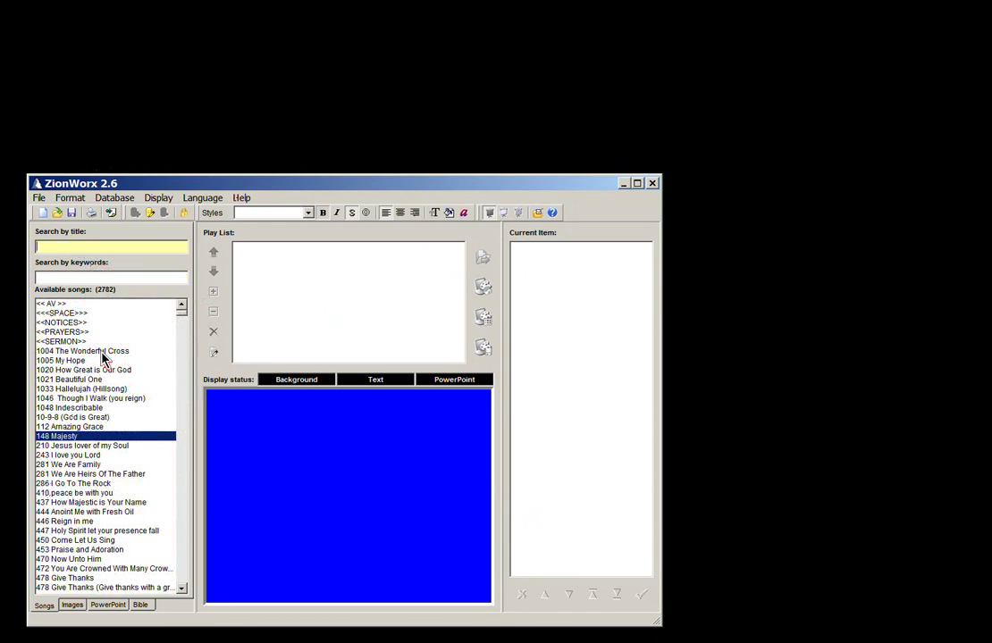
{"action": "left_click", "coordinate": [81, 278]}
{"action": "left_click", "coordinate": [82, 504]}
{"action": "scroll", "coordinate": [102, 454], "scroll_direction": "down", "scroll_amount": 15}
{"action": "scroll", "coordinate": [97, 432], "scroll_direction": "down", "scroll_amount": 4}
- Search 'ope' and 'everyda' to add Open Up the Gates, Everything To Me and The Church Began
{"action": "left_click", "coordinate": [59, 248]}
{"action": "type", "text": "open"}
{"action": "double_click", "coordinate": [69, 352]}
{"action": "left_click", "coordinate": [59, 246]}
{"action": "type", "text": "everyday"}
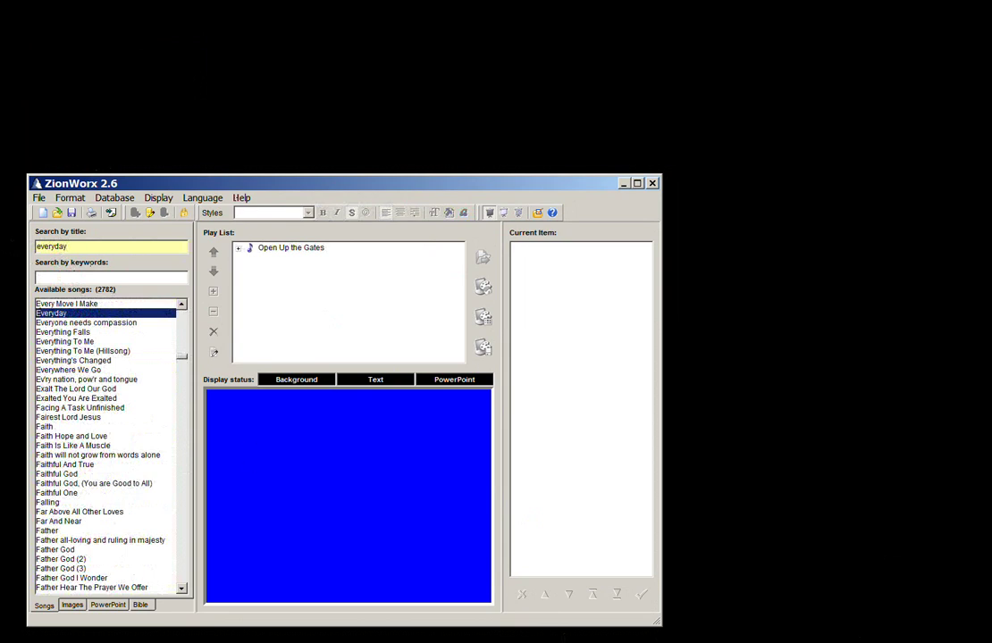
{"action": "double_click", "coordinate": [82, 343]}
{"action": "left_click_drag", "start_coordinate": [182, 361], "coordinate": [186, 505]}
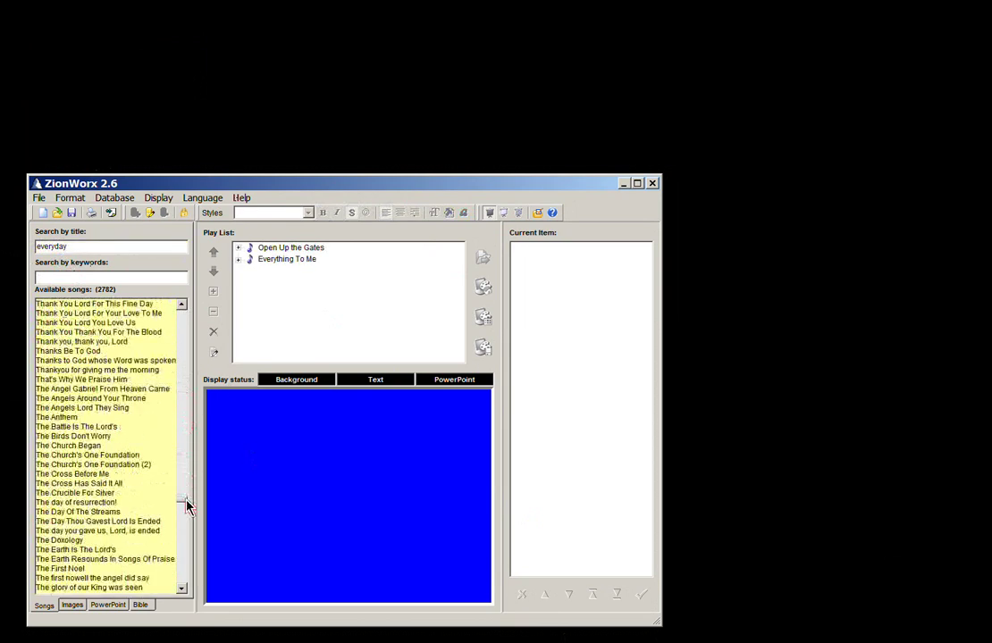
{"action": "double_click", "coordinate": [89, 446]}
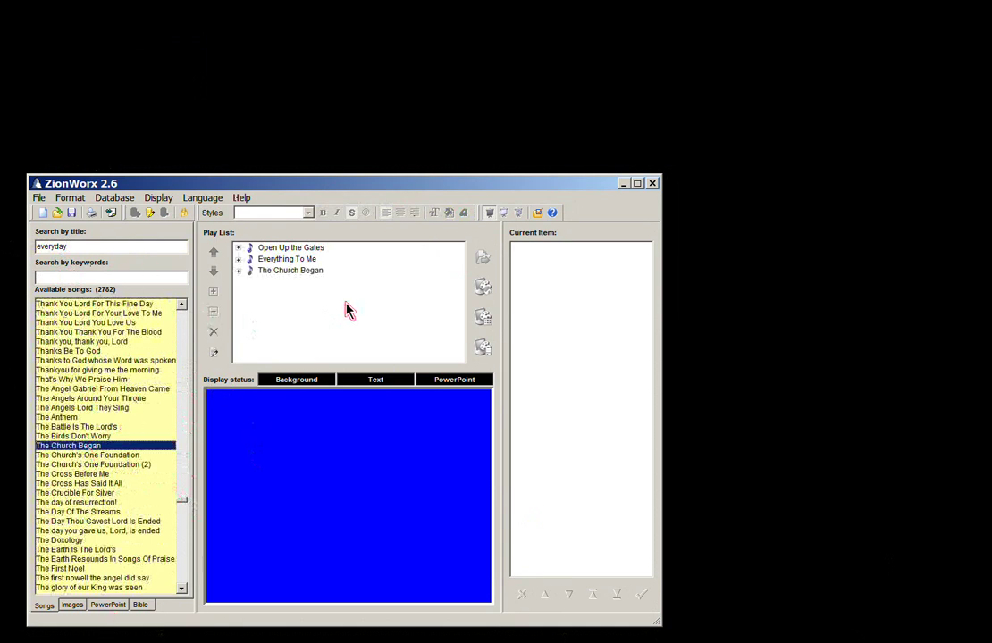
- Save the play list as a service list named 10am 10-07-10 in My Documents
{"action": "left_click", "coordinate": [39, 197]}
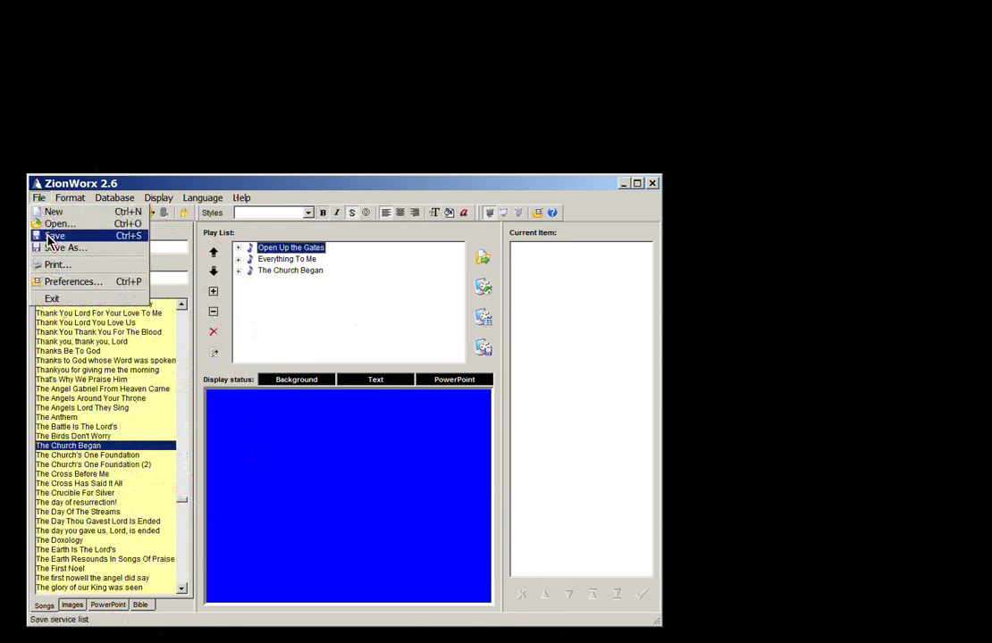
{"action": "left_click", "coordinate": [97, 249]}
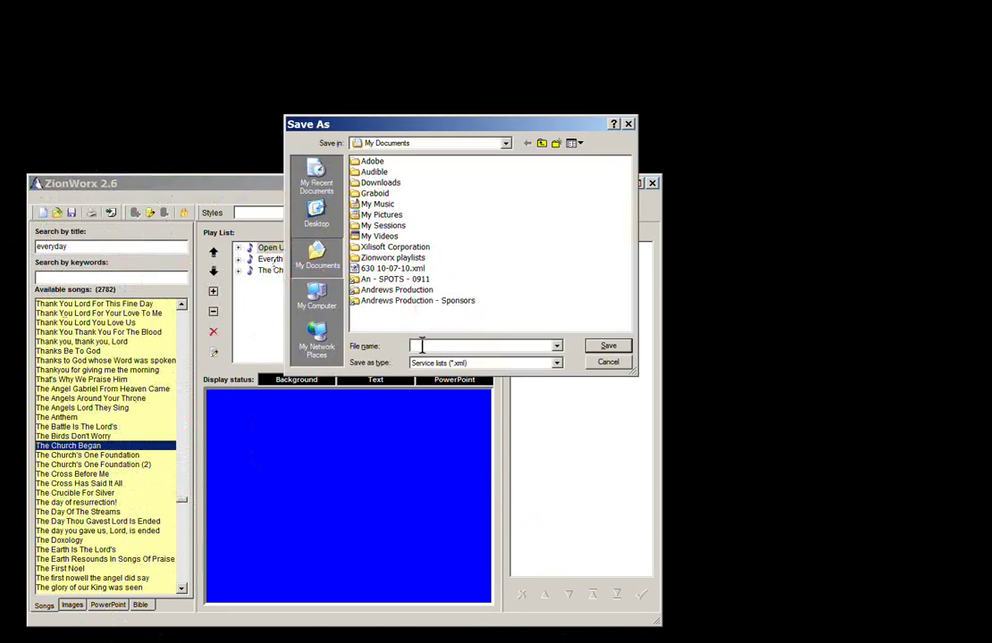
{"action": "type", "text": "10am 10-07-10"}
{"action": "key", "text": "Return"}
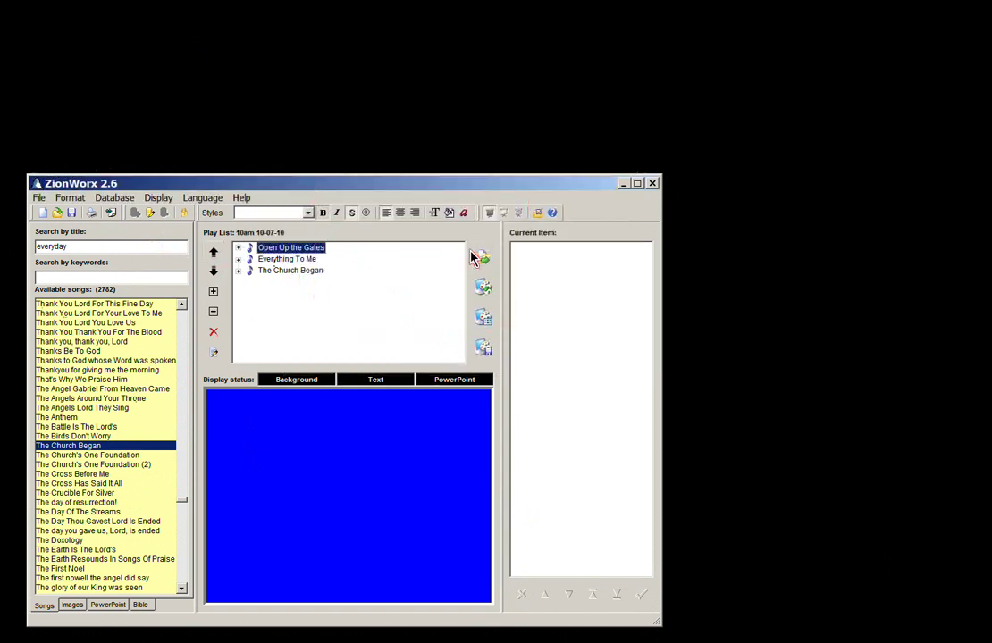
- Give all three songs the normal style, then load Open Up the Gates as the current item
{"action": "left_click", "coordinate": [308, 213]}
{"action": "left_click", "coordinate": [268, 231]}
{"action": "left_click", "coordinate": [309, 260]}
{"action": "left_click", "coordinate": [308, 213]}
{"action": "left_click", "coordinate": [264, 231]}
{"action": "left_click", "coordinate": [290, 270]}
{"action": "left_click", "coordinate": [308, 213]}
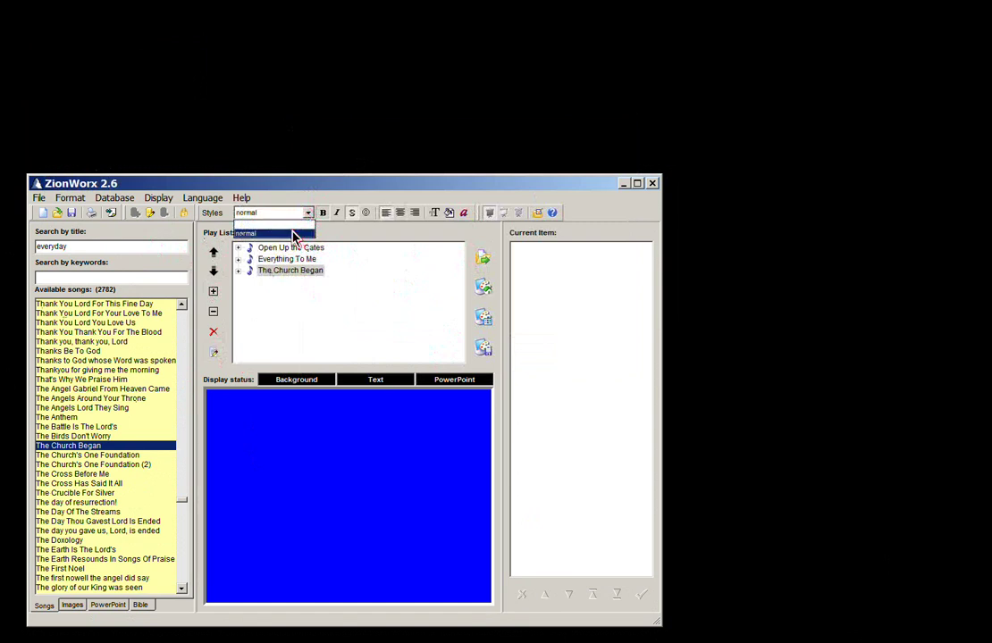
{"action": "left_click", "coordinate": [293, 233]}
{"action": "left_click", "coordinate": [291, 248]}
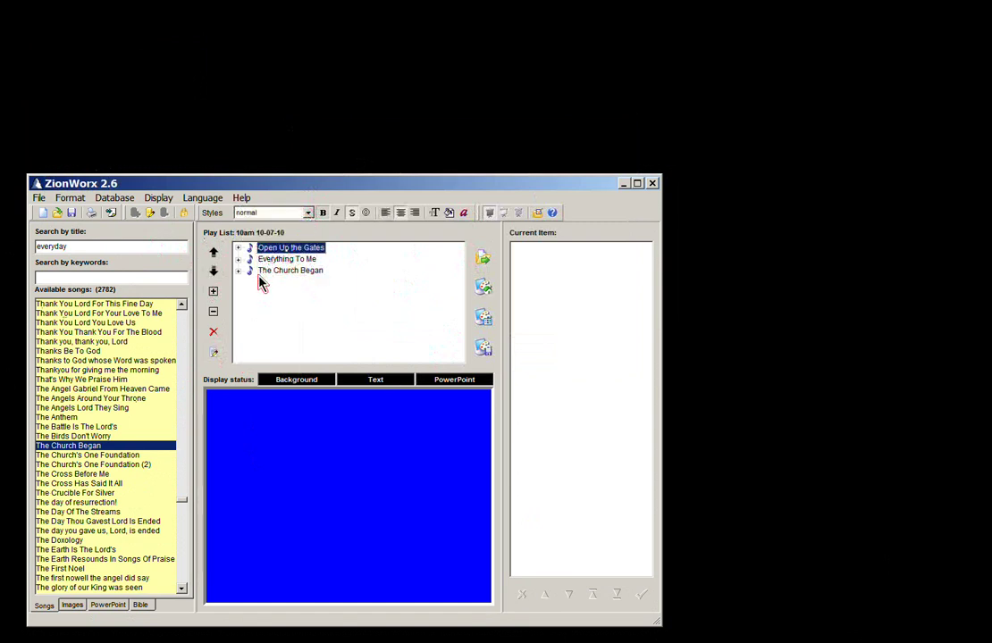
{"action": "double_click", "coordinate": [281, 250]}
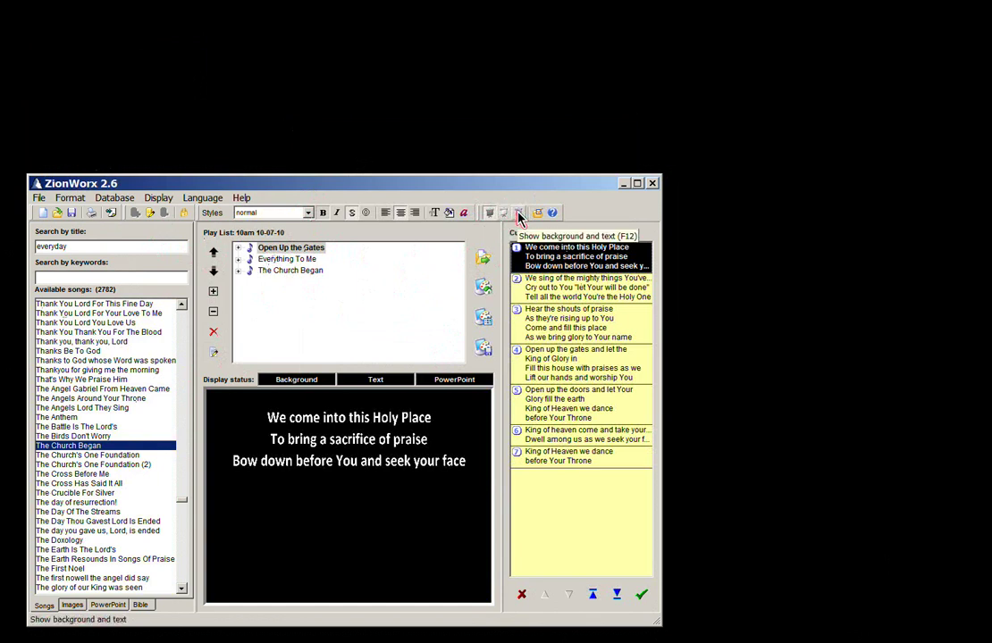
- Send verse 1 of Open Up the Gates, 'We come into this Holy Place', live
{"action": "left_click_drag", "start_coordinate": [525, 188], "coordinate": [526, 198]}
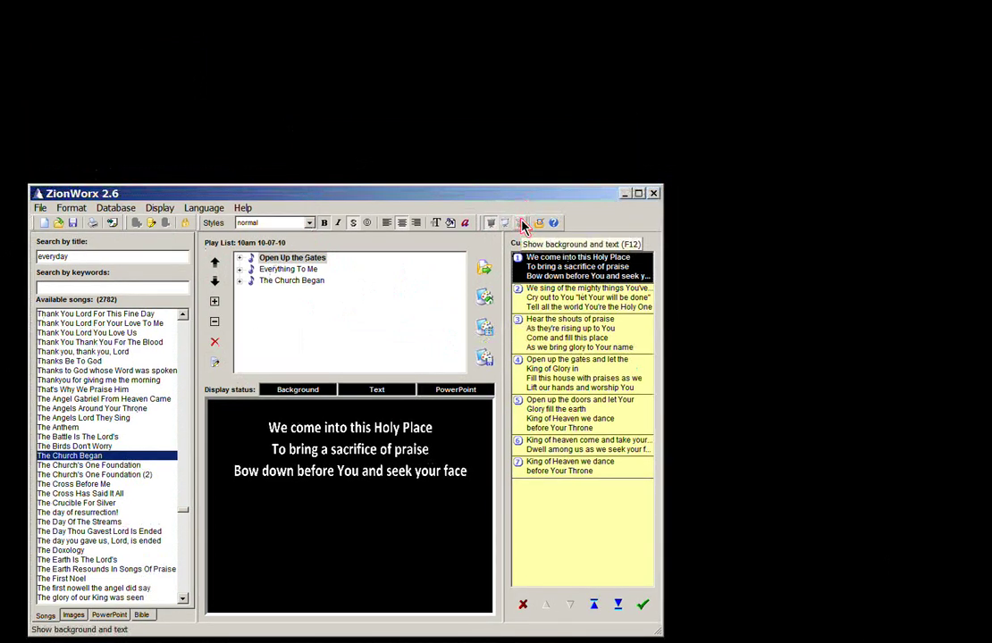
{"action": "left_click", "coordinate": [525, 226]}
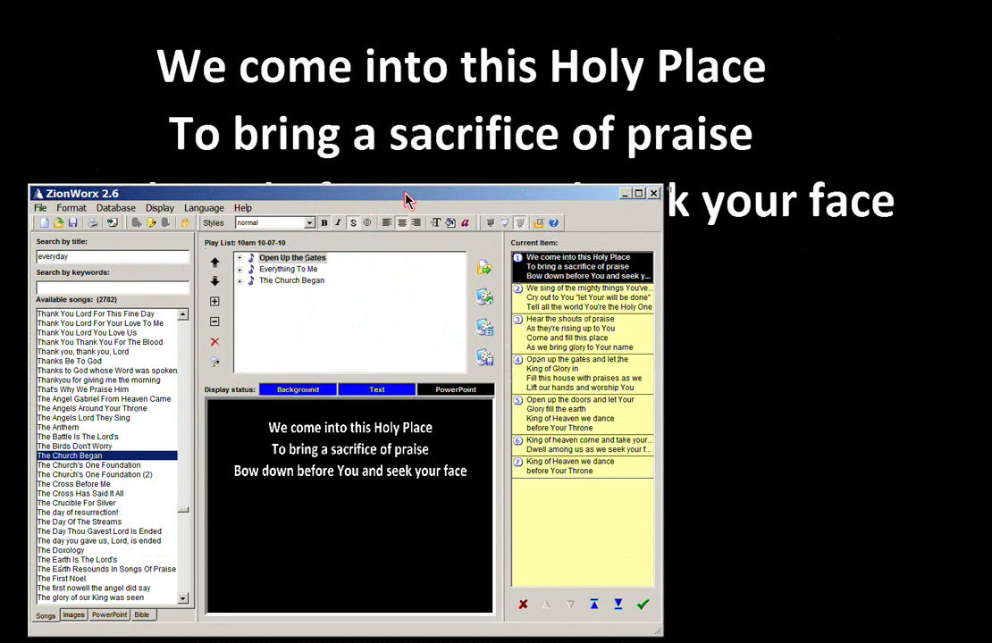
{"action": "mouse_move", "coordinate": [405, 196]}
{"action": "left_mouse_down"}
{"action": "mouse_move", "coordinate": [405, 187]}
{"action": "mouse_move", "coordinate": [398, 204]}
{"action": "left_mouse_up"}
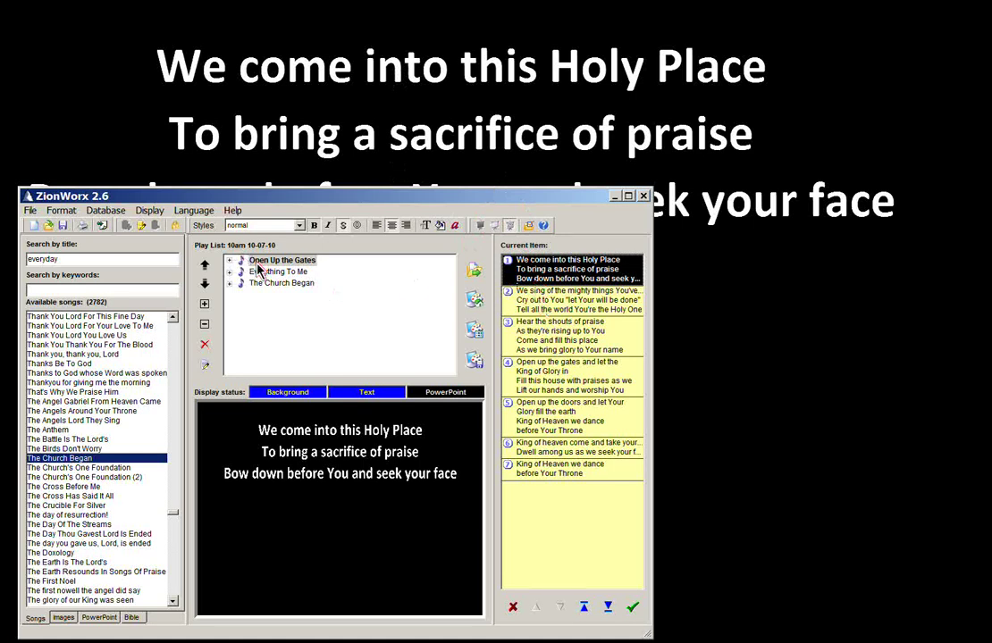
- Fade the output to black, then bring it back showing the second verse
{"action": "left_click", "coordinate": [481, 225]}
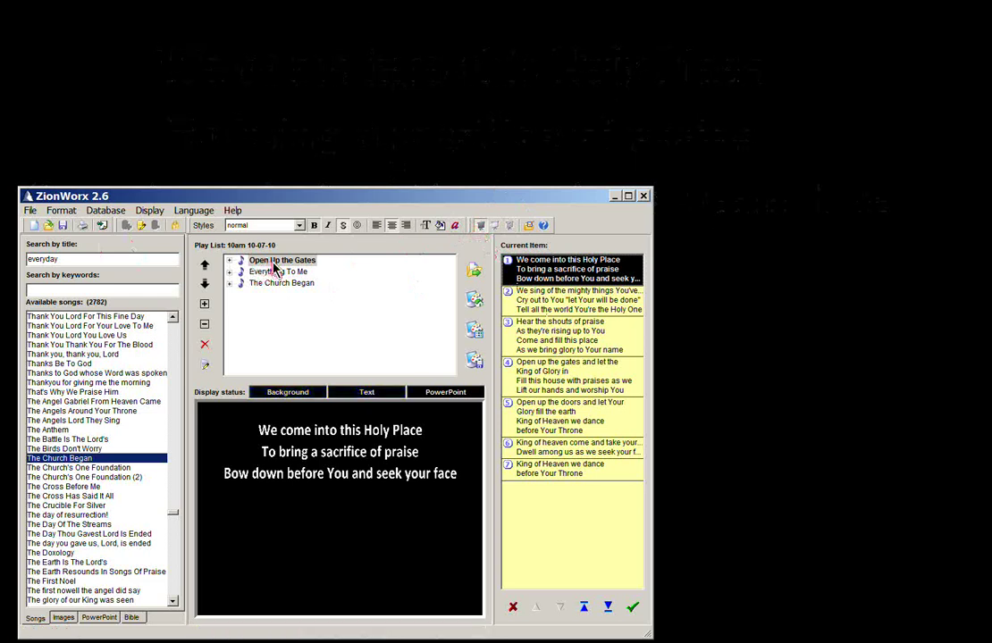
{"action": "left_click", "coordinate": [551, 307]}
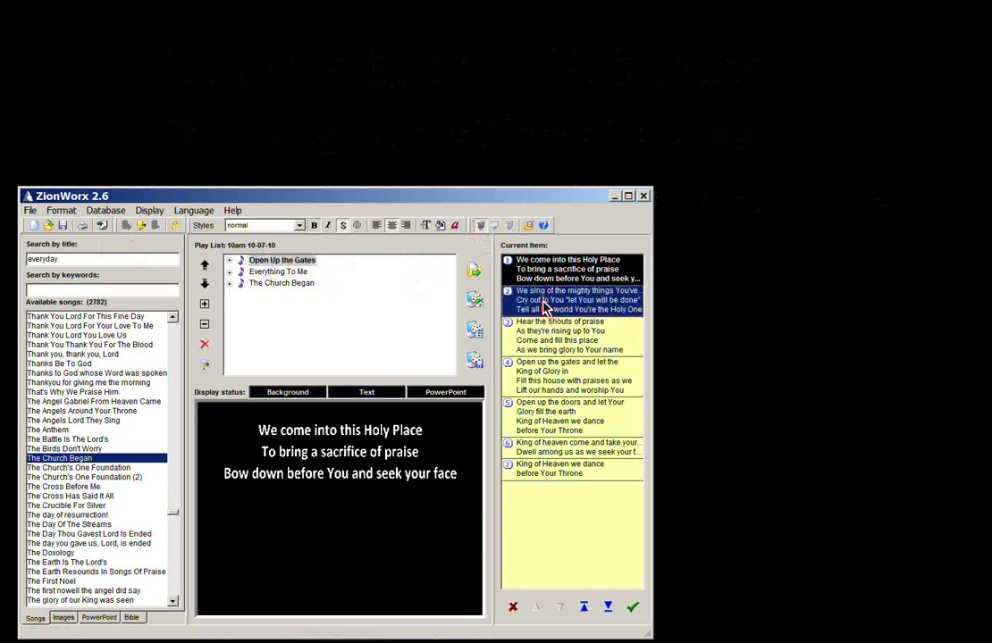
{"action": "left_click", "coordinate": [510, 226]}
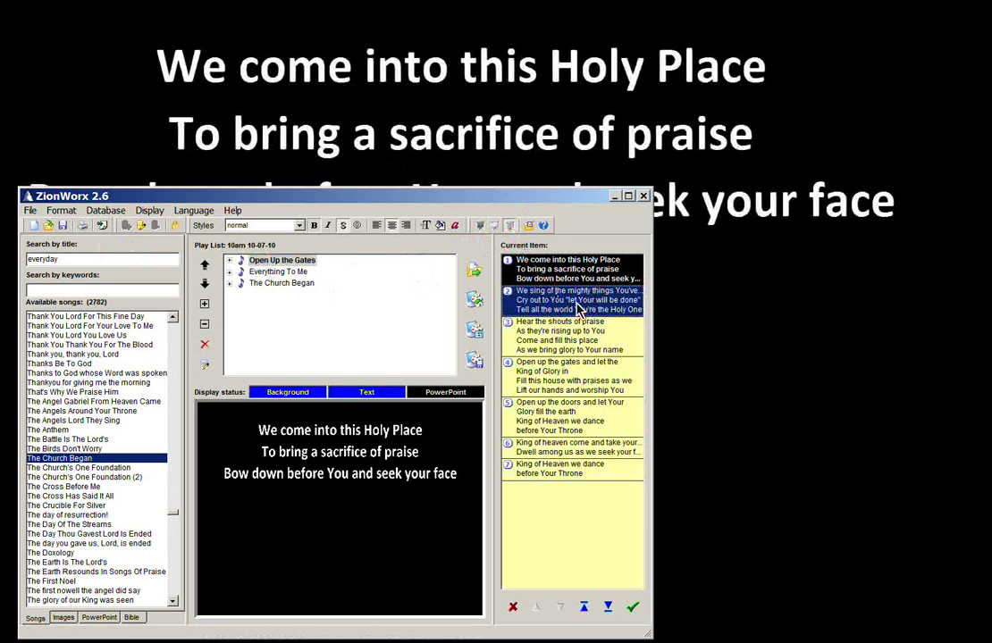
{"action": "key", "text": "space"}
{"action": "key", "text": "space"}
{"action": "key", "text": "space"}
{"action": "key", "text": "space"}
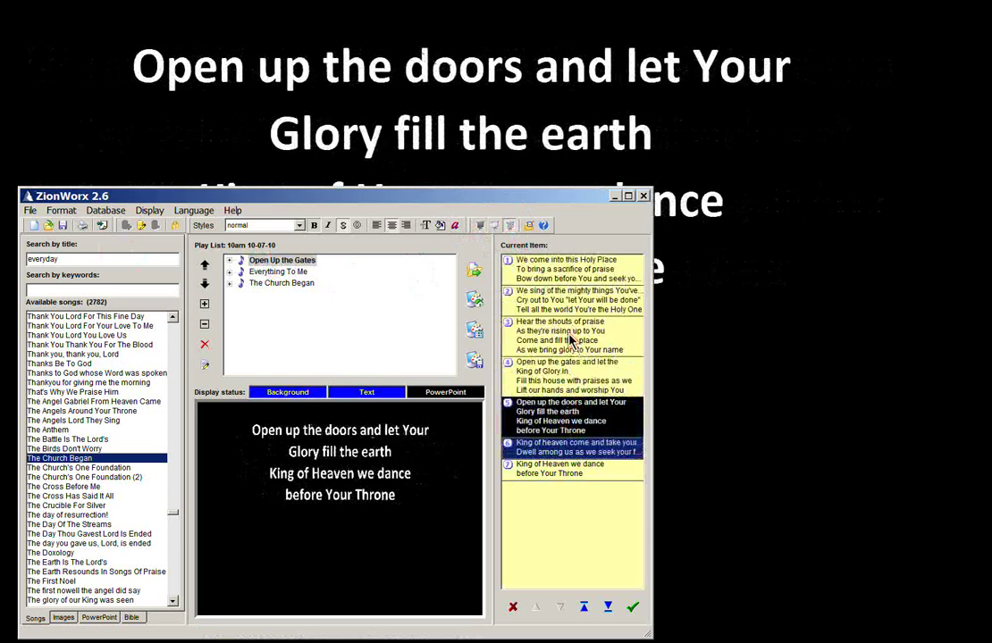
- Project several verses in turn, including Hear the shouts of praise and King of Heaven we dance
{"action": "left_click", "coordinate": [566, 335]}
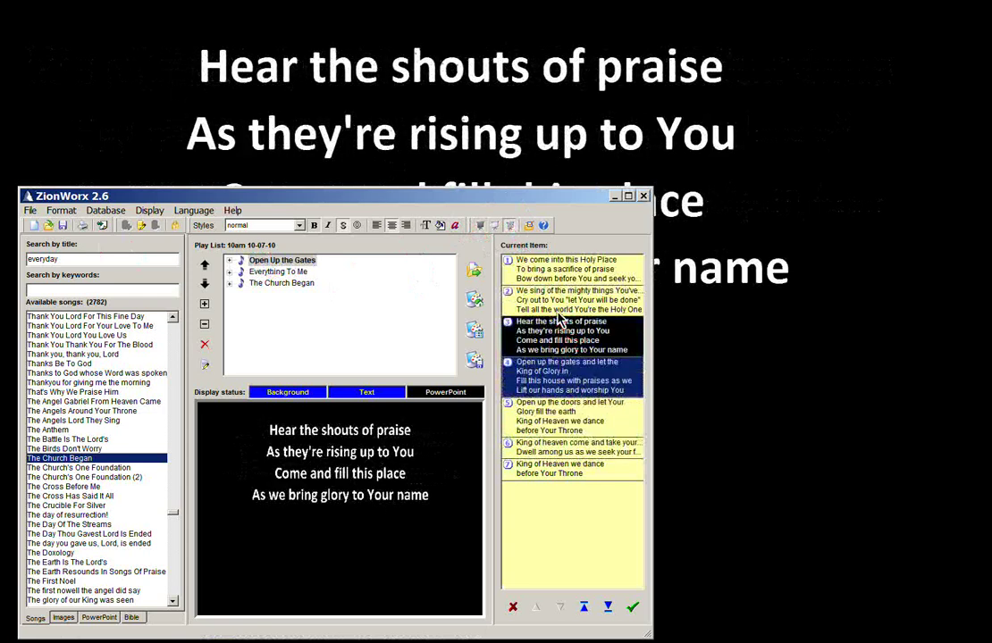
{"action": "left_click", "coordinate": [558, 304]}
{"action": "left_click", "coordinate": [556, 374]}
{"action": "left_click", "coordinate": [566, 470]}
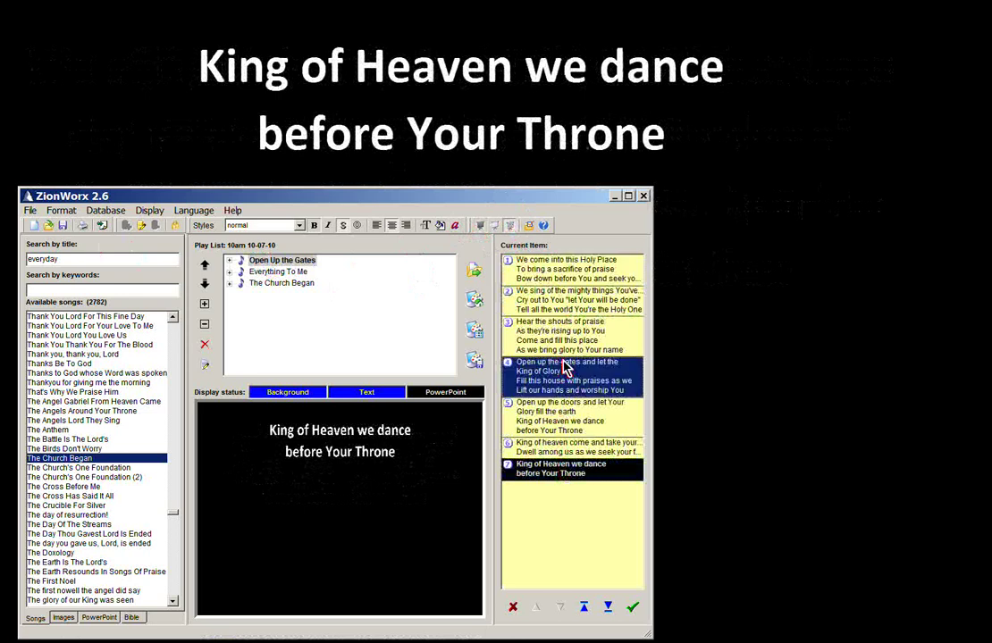
{"action": "left_click", "coordinate": [566, 367]}
{"action": "left_click", "coordinate": [558, 304]}
{"action": "key", "text": "Up"}
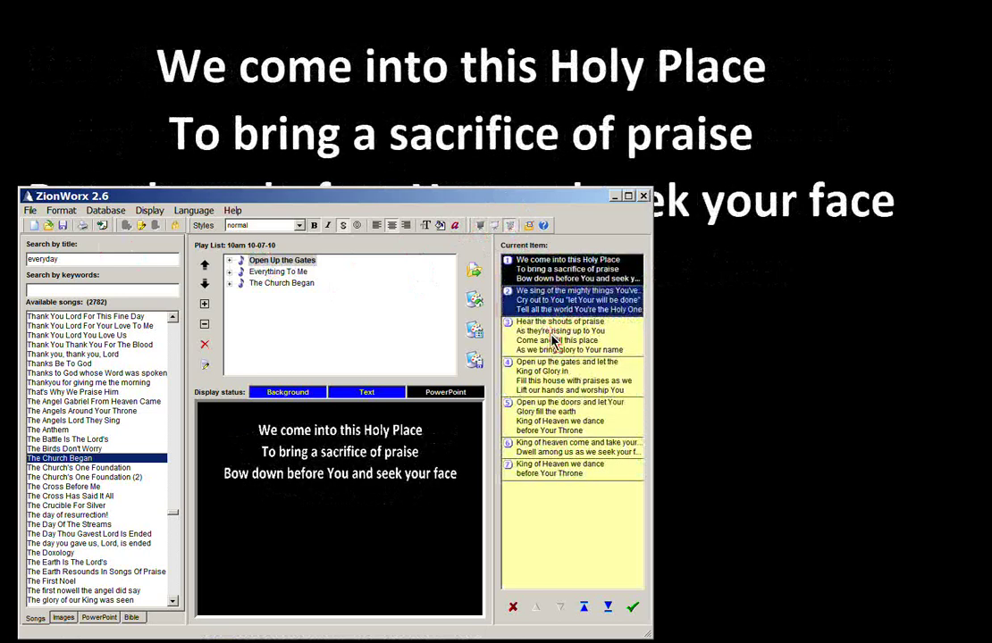
{"action": "left_click", "coordinate": [552, 339]}
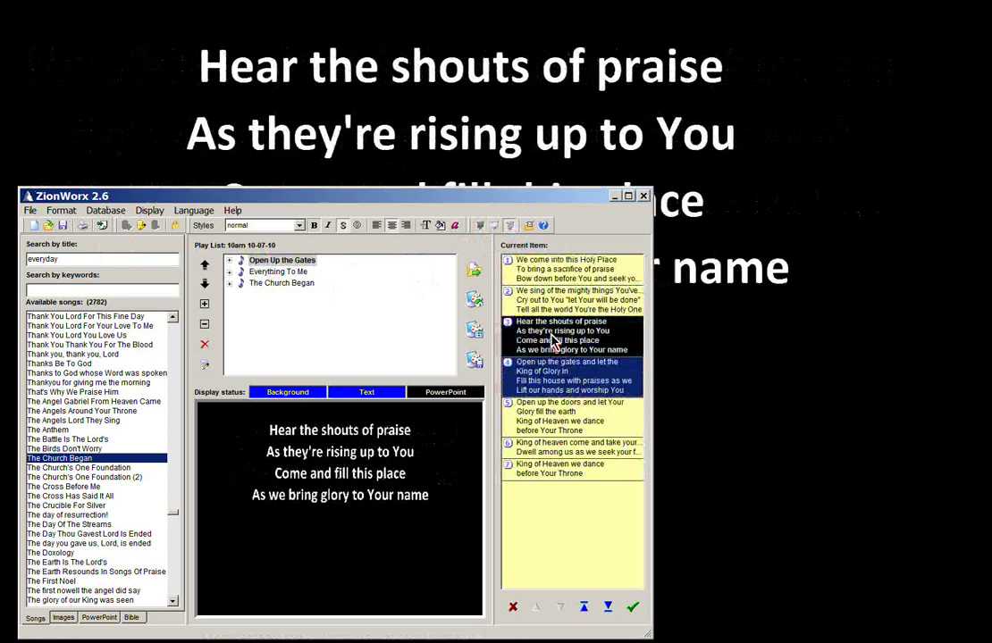
{"action": "left_click", "coordinate": [585, 421]}
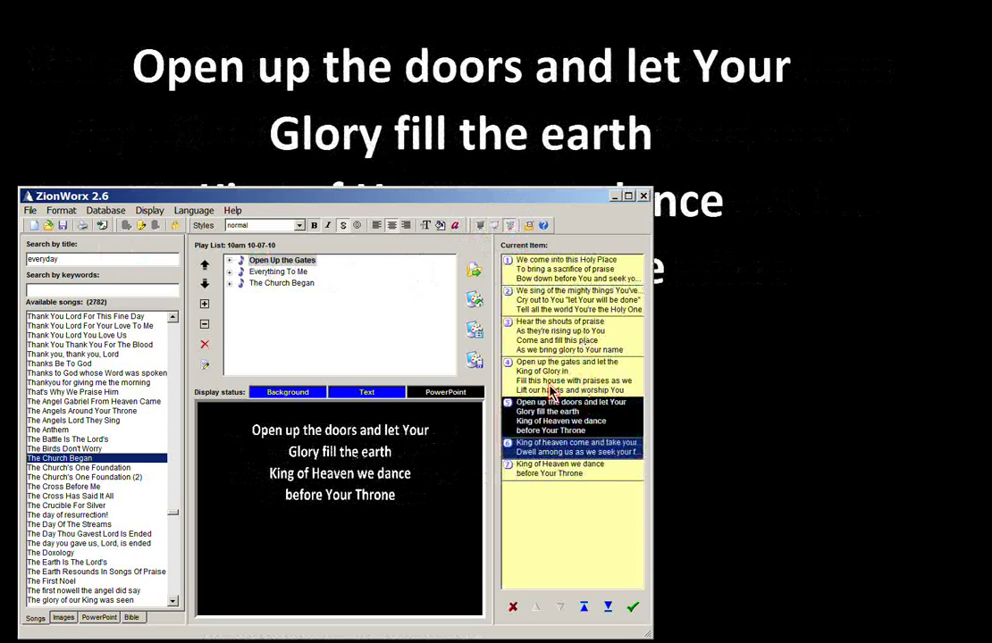
- Step through the verses with the arrow keys and put verse 5, 'Open up the doors', live
{"action": "key", "text": "Up"}
{"action": "key", "text": "Up"}
{"action": "key", "text": "Up"}
{"action": "key", "text": "Up"}
{"action": "key", "text": "Up"}
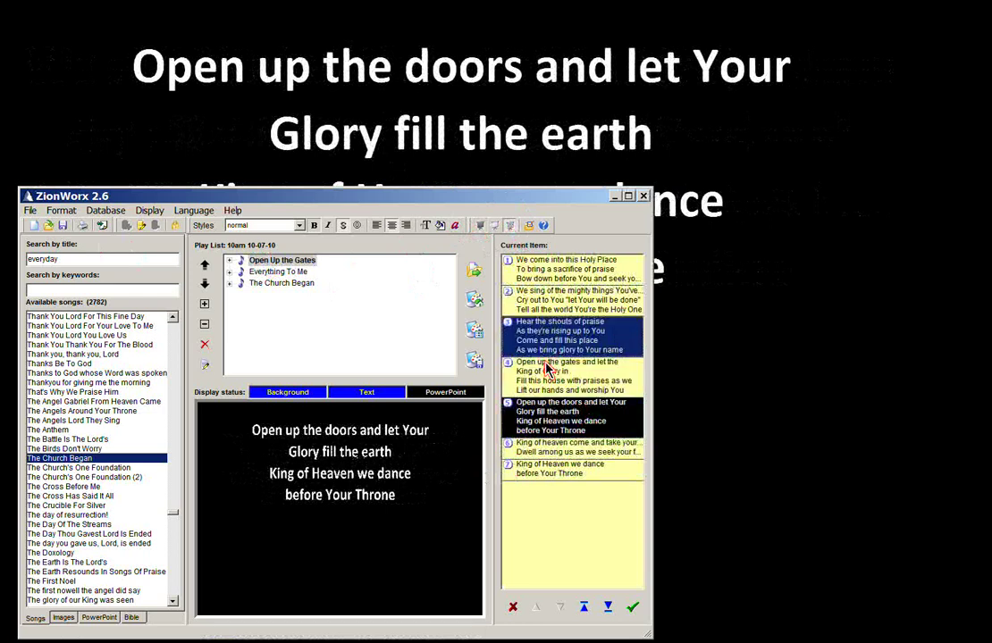
{"action": "key", "text": "Down"}
{"action": "key", "text": "Down"}
{"action": "key", "text": "Up"}
{"action": "key", "text": "Down"}
{"action": "key", "text": "Up"}
{"action": "key", "text": "Down"}
{"action": "key", "text": "Up"}
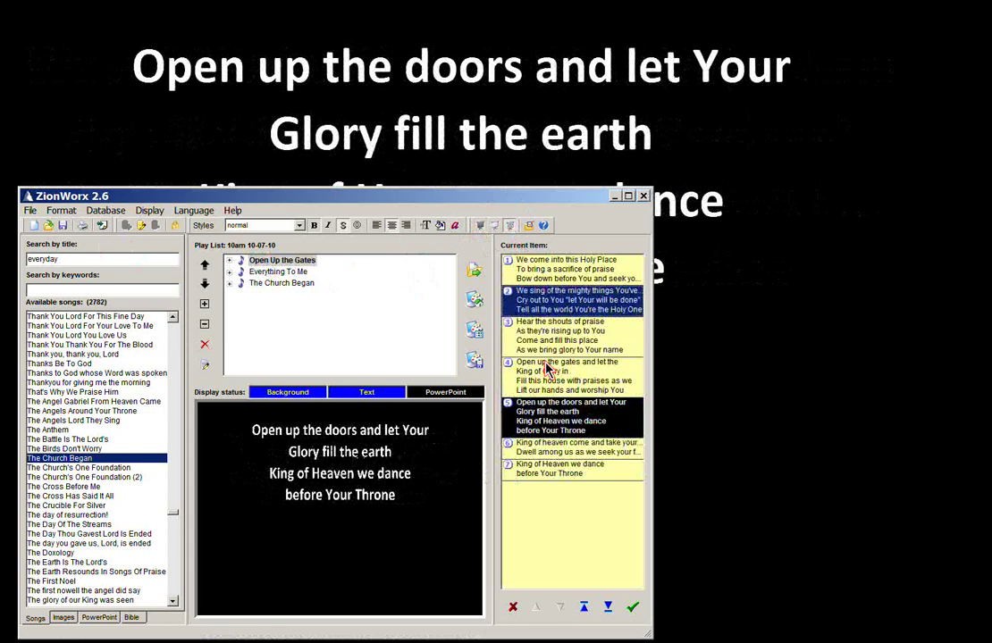
{"action": "key", "text": "Return"}
{"action": "key", "text": "Down"}
{"action": "key", "text": "Down"}
{"action": "key", "text": "Return"}
{"action": "key", "text": "Down"}
{"action": "key", "text": "Home"}
{"action": "key", "text": "Up"}
{"action": "key", "text": "Up"}
{"action": "key", "text": "Down"}
{"action": "key", "text": "Down"}
{"action": "key", "text": "Down"}
{"action": "key", "text": "Return"}
{"action": "key", "text": "Return"}
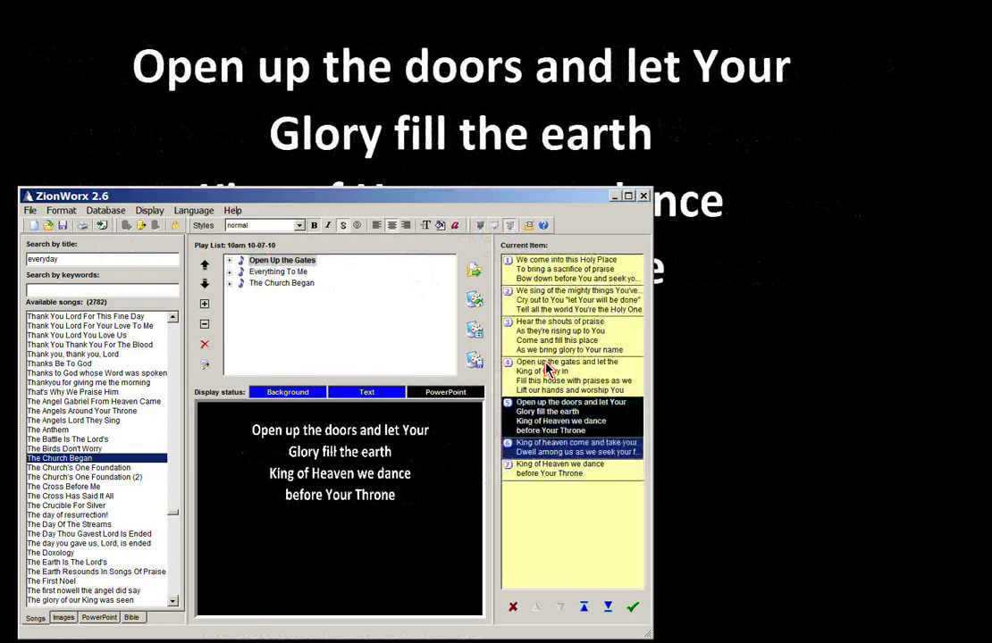
- Fade out, then load Everything To Me, The Church Began and Open Up the Gates in turn
{"action": "left_click", "coordinate": [597, 327]}
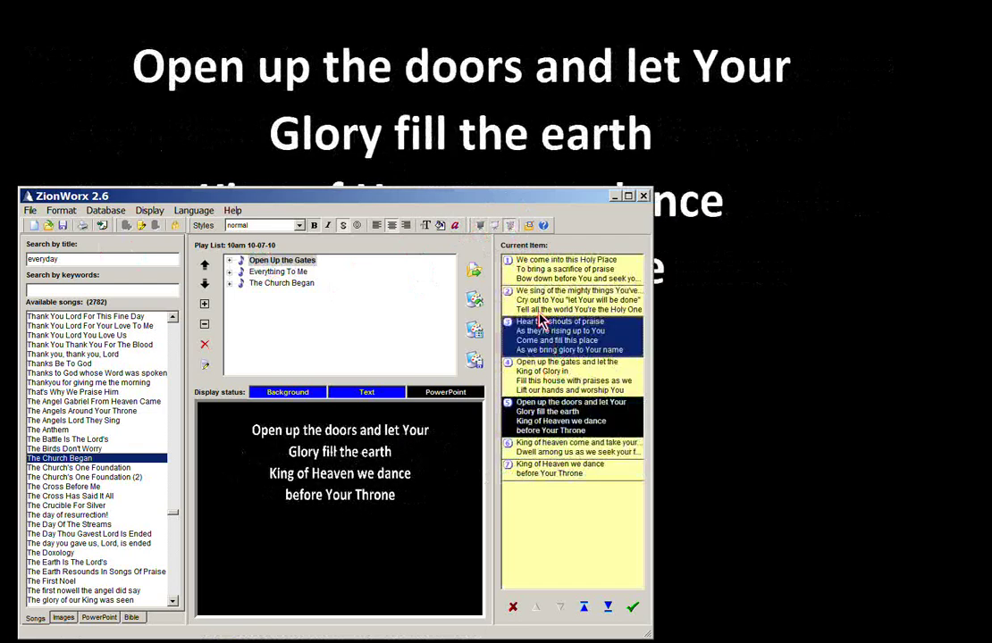
{"action": "left_click", "coordinate": [481, 226]}
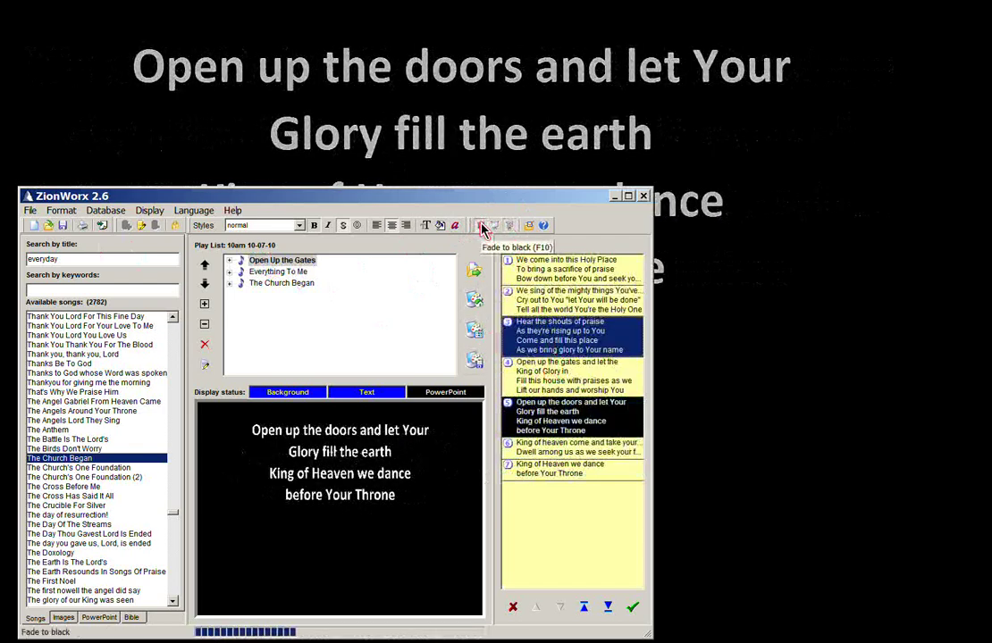
{"action": "double_click", "coordinate": [273, 273]}
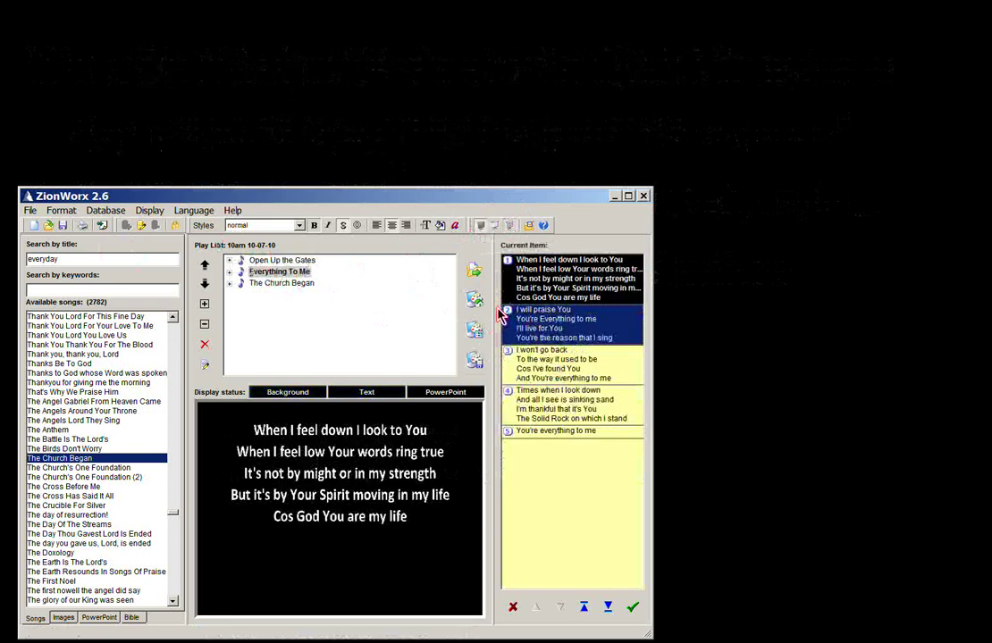
{"action": "left_click", "coordinate": [510, 227]}
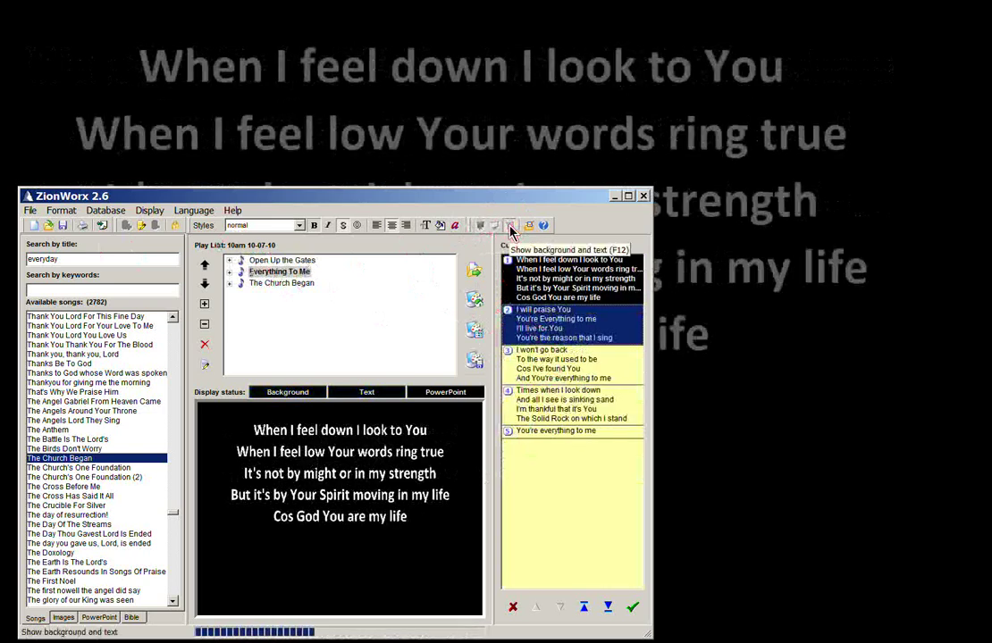
{"action": "double_click", "coordinate": [293, 284]}
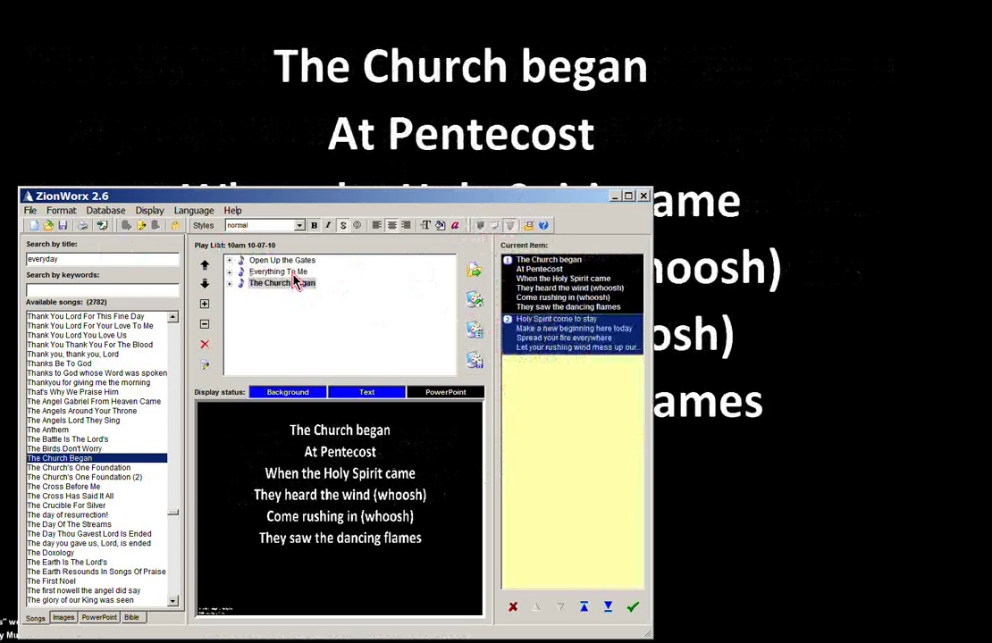
{"action": "left_click", "coordinate": [295, 273]}
{"action": "double_click", "coordinate": [294, 274]}
{"action": "left_click", "coordinate": [300, 263]}
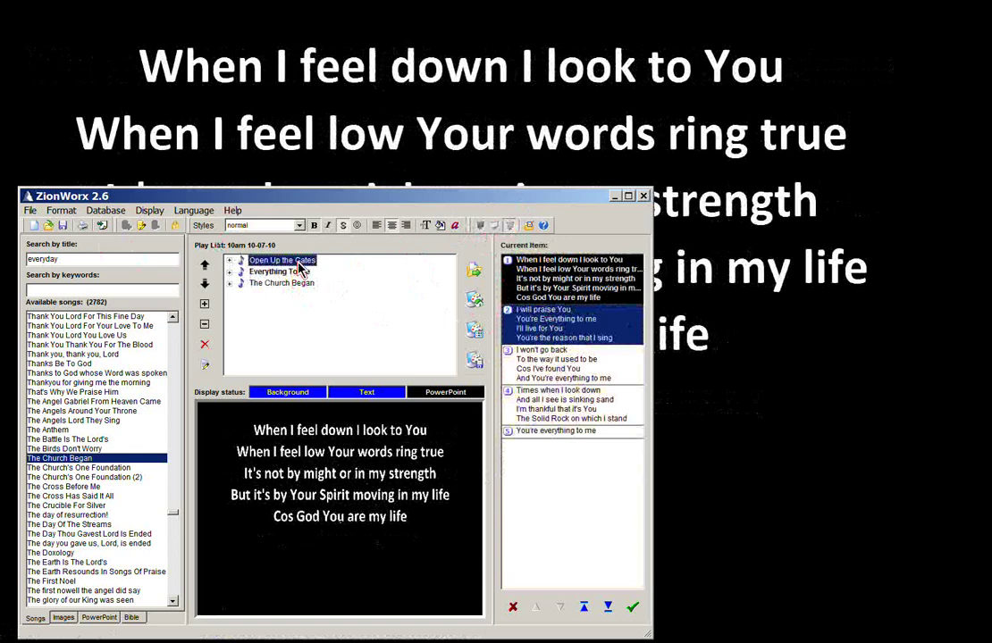
{"action": "double_click", "coordinate": [307, 262]}
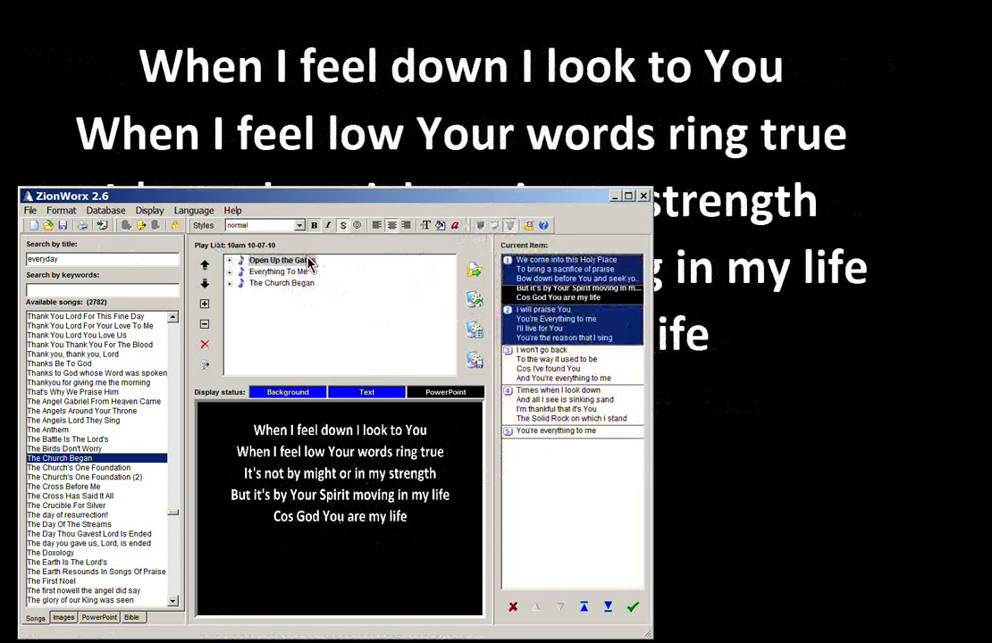
- Fade to black, then show Everything To Me's lyrics on the display
{"action": "left_click", "coordinate": [482, 227]}
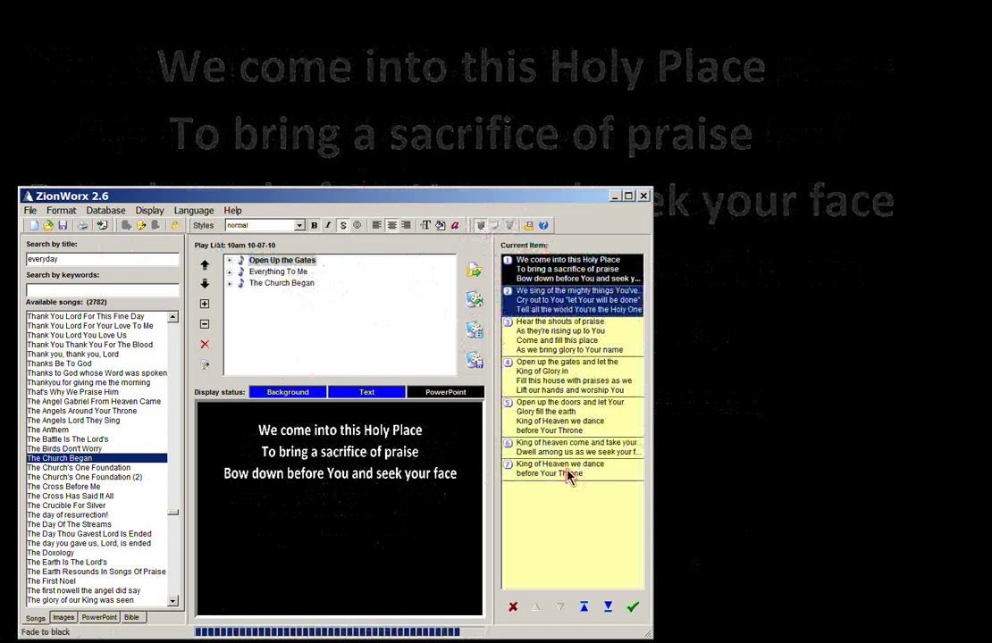
{"action": "left_click", "coordinate": [286, 273]}
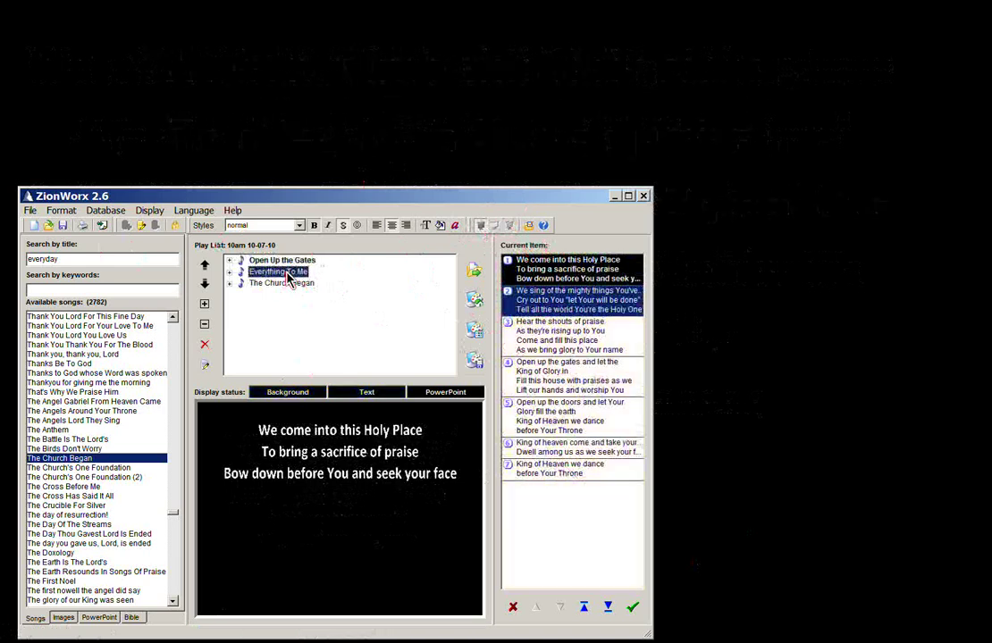
{"action": "left_click", "coordinate": [509, 225]}
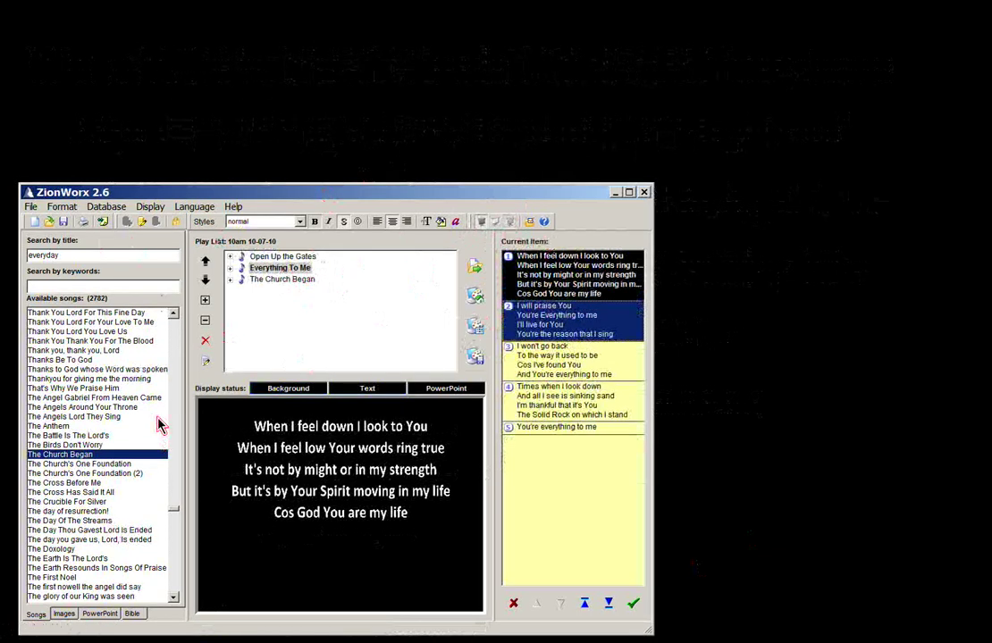
- Unlock the song database for editing and scroll the available songs list
{"action": "left_click", "coordinate": [106, 207]}
{"action": "left_click", "coordinate": [113, 221]}
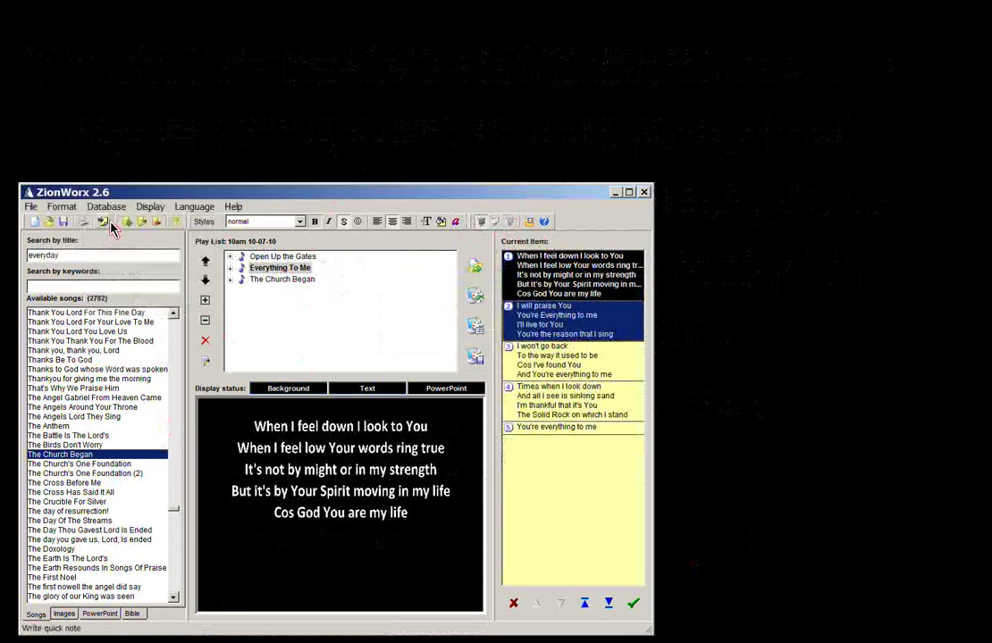
{"action": "left_click", "coordinate": [94, 341]}
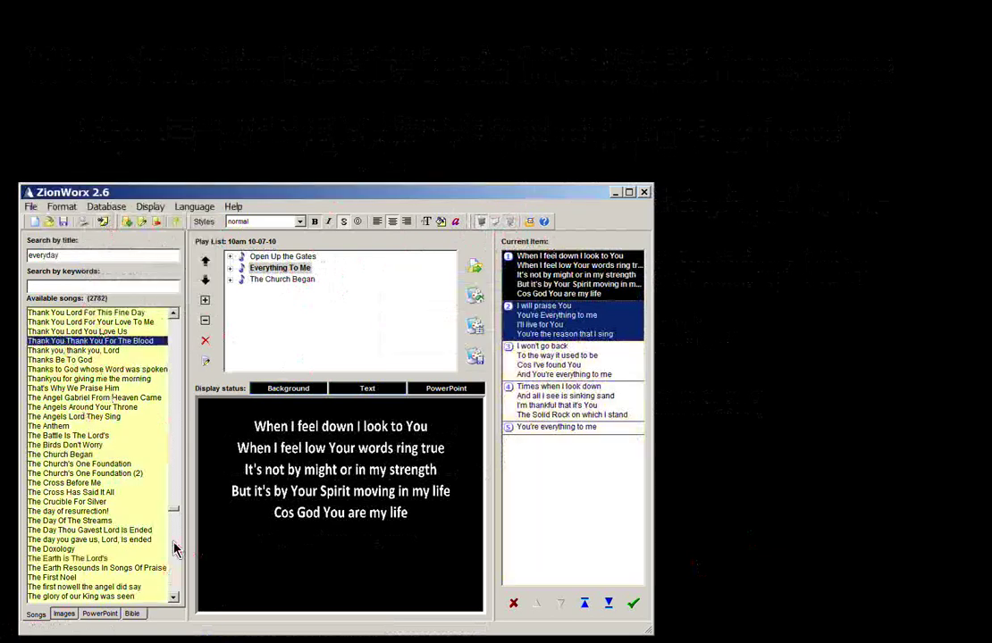
{"action": "left_click_drag", "start_coordinate": [174, 525], "coordinate": [168, 321]}
{"action": "left_click", "coordinate": [99, 361]}
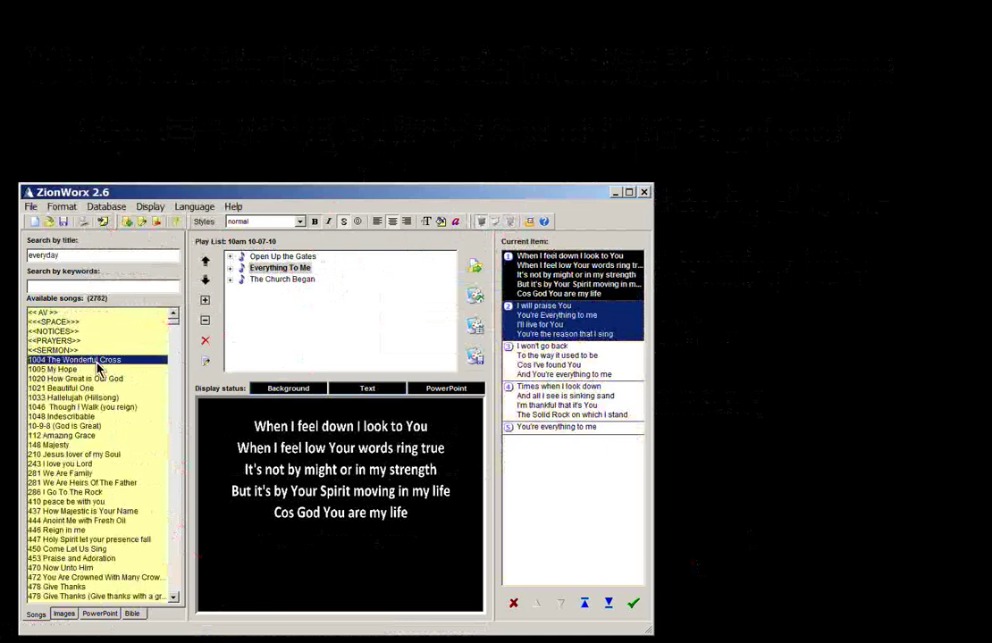
- Start a new song titled Main title with alternative title Alternative
{"action": "left_click", "coordinate": [129, 230]}
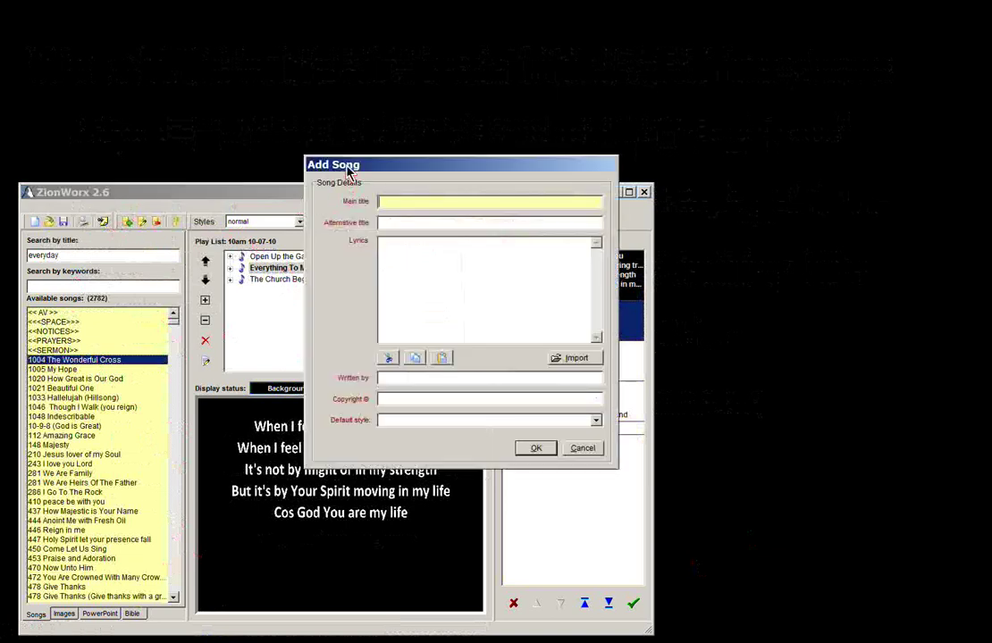
{"action": "left_click_drag", "start_coordinate": [348, 171], "coordinate": [317, 192]}
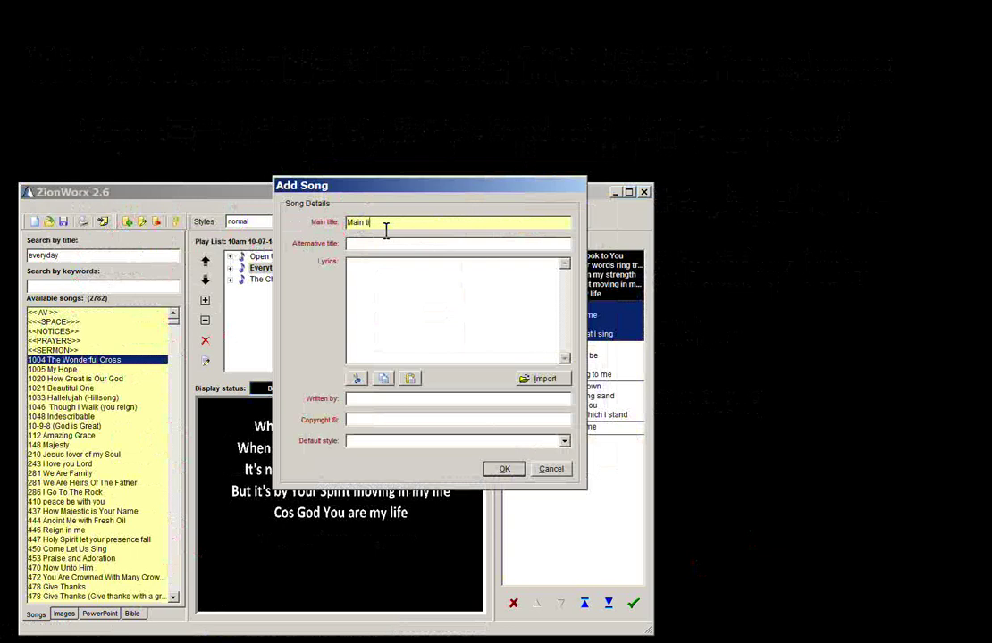
{"action": "type", "text": "Main title"}
{"action": "key", "text": "Tab"}
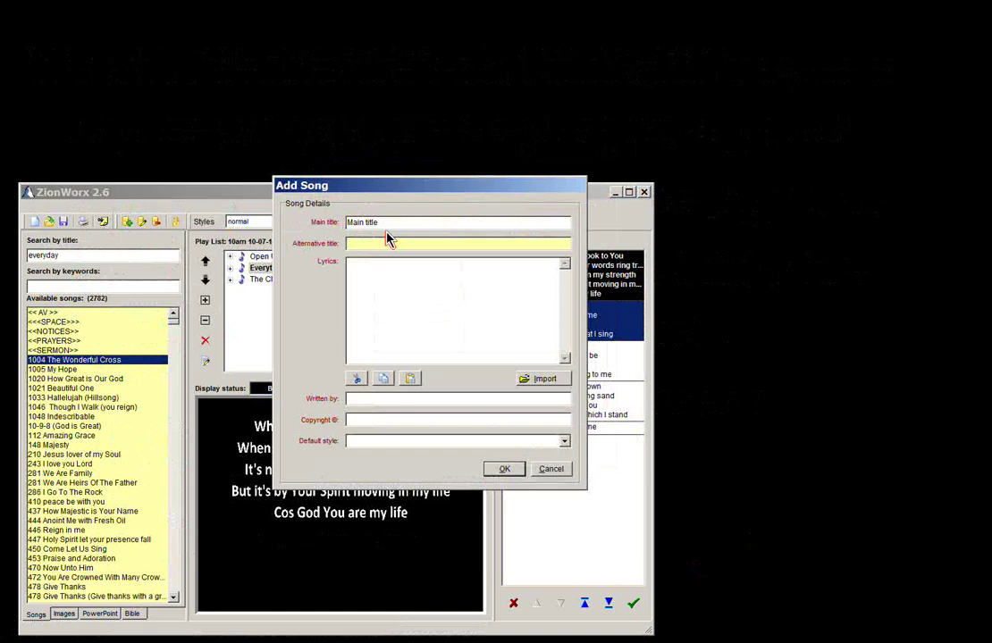
{"action": "type", "text": "Alte"}
{"action": "type", "text": "rnative"}
{"action": "left_click", "coordinate": [382, 281]}
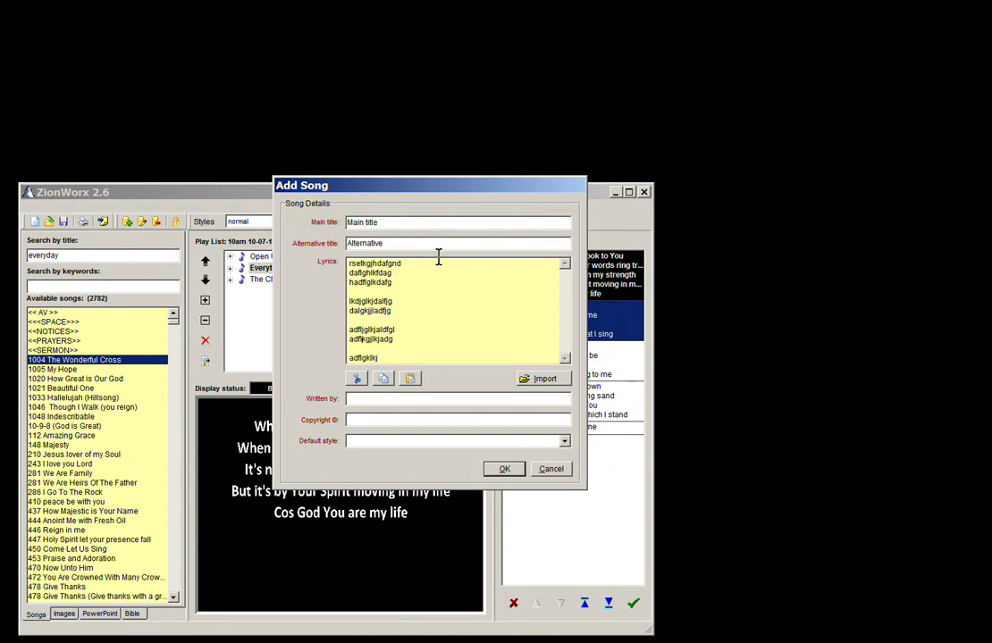
- Fill in the lyrics, author and 2010 copyright, then save the new song
{"action": "left_click_drag", "start_coordinate": [398, 189], "coordinate": [299, 197]}
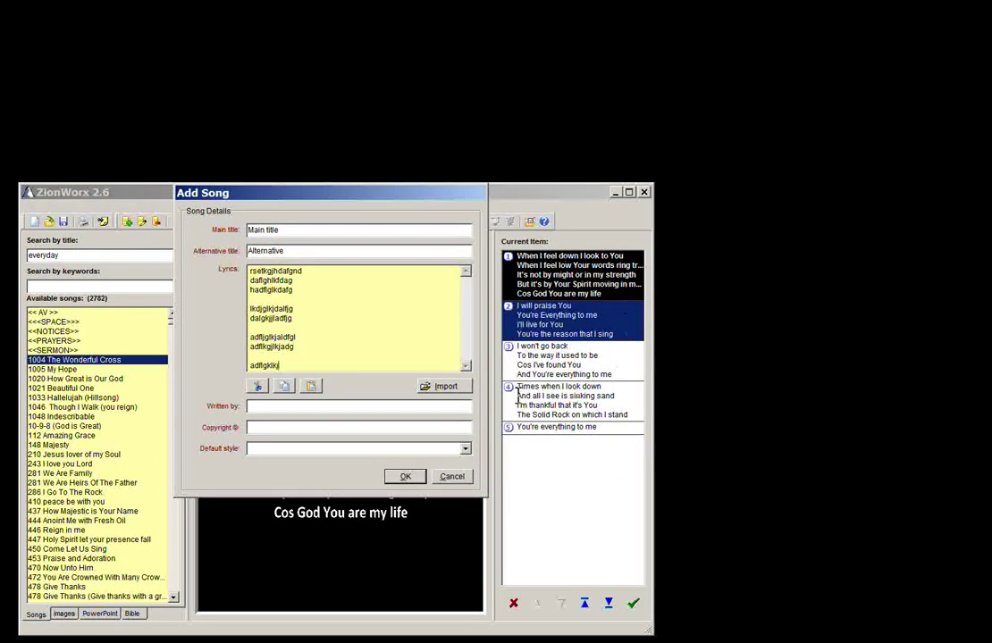
{"action": "left_click", "coordinate": [264, 407]}
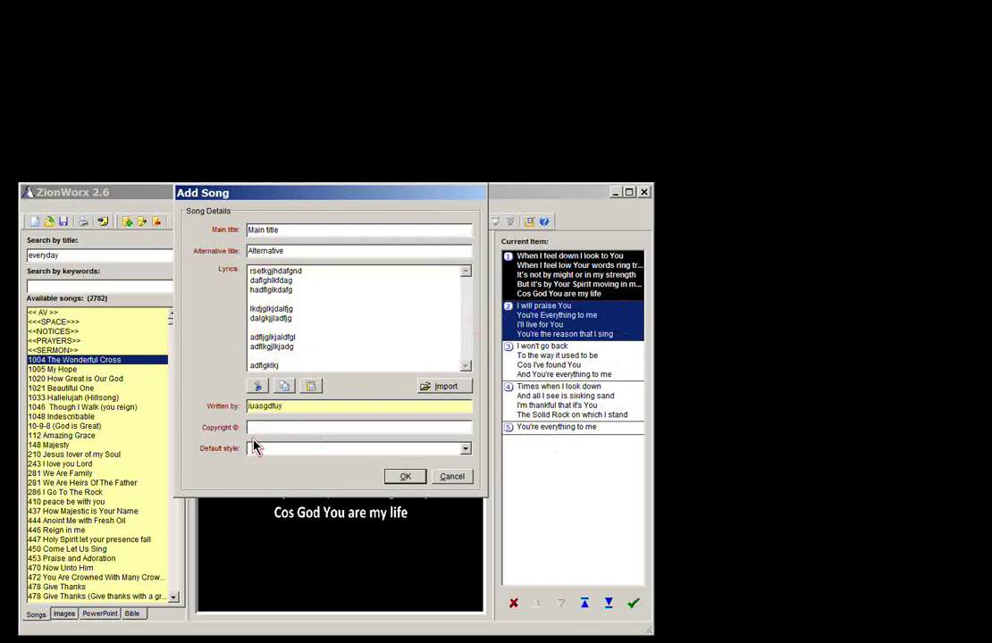
{"action": "key", "text": "Tab"}
{"action": "type", "text": "dfh"}
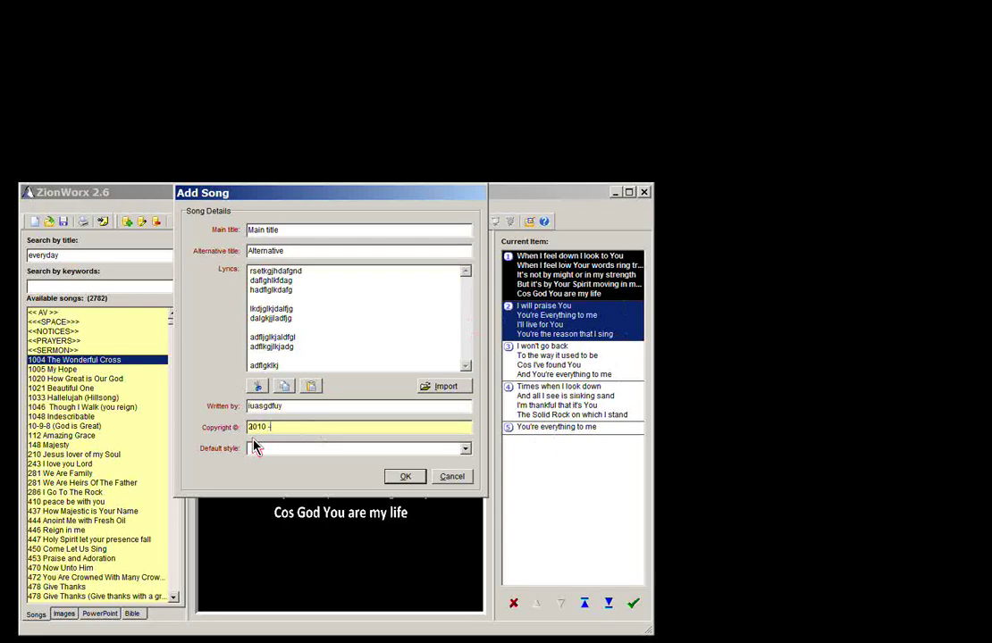
{"action": "type", "text": "kj sdhf"}
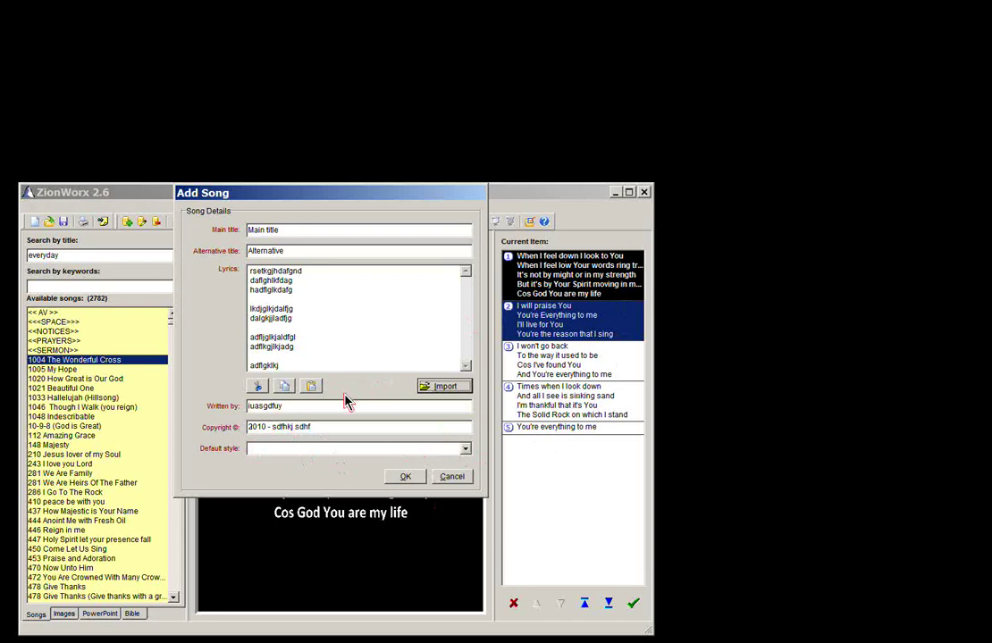
{"action": "left_click", "coordinate": [405, 479]}
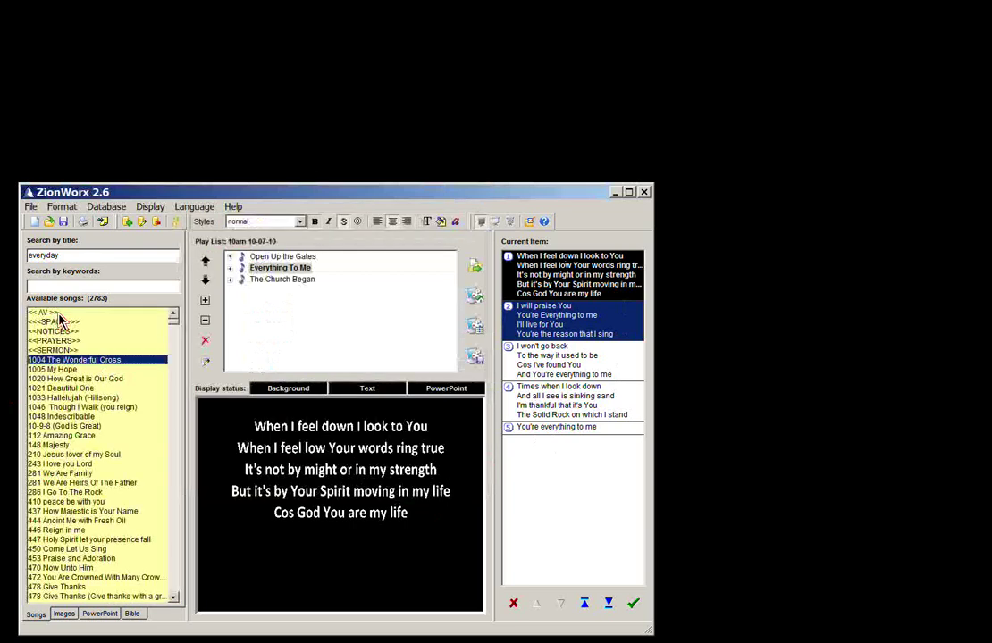
- Search 'main' and add Main title to the play list
{"action": "left_click", "coordinate": [62, 407]}
{"action": "double_click", "coordinate": [71, 257]}
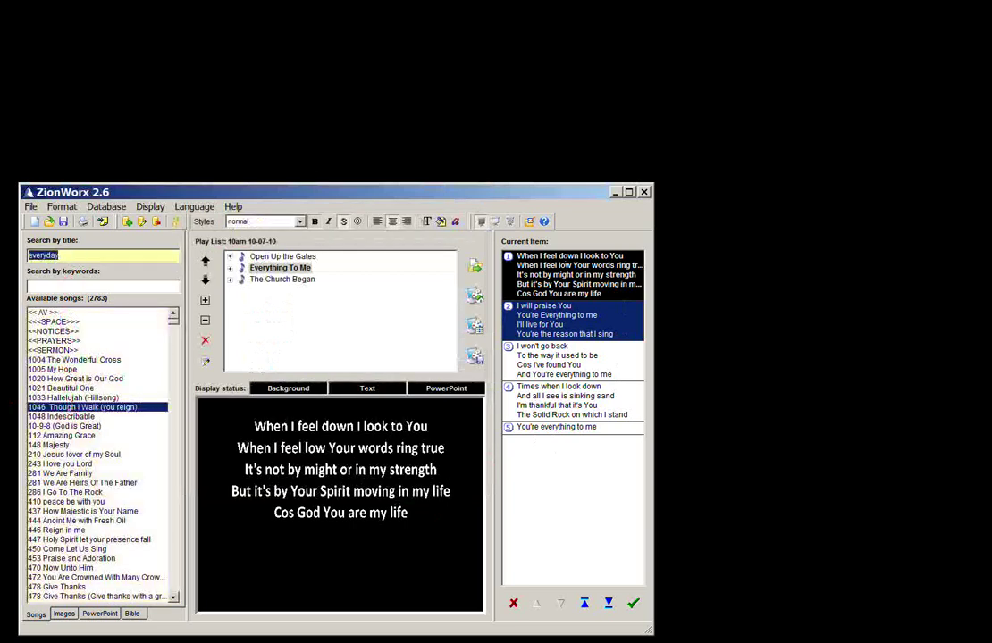
{"action": "type", "text": "main"}
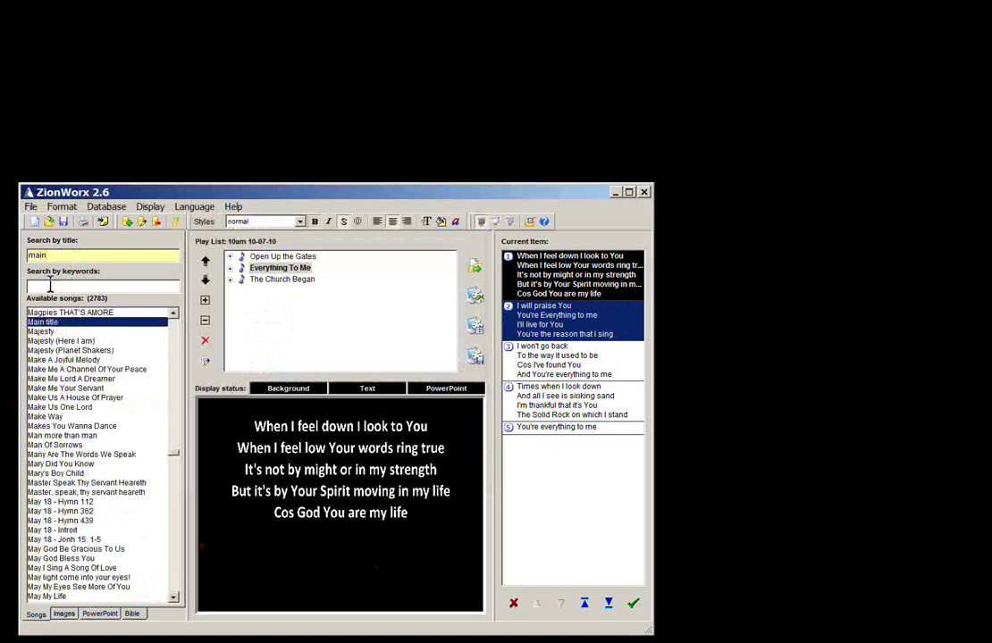
{"action": "double_click", "coordinate": [43, 322]}
{"action": "left_click", "coordinate": [264, 292]}
- Project Main title's verses with background and text, then fade the output to black
{"action": "left_click", "coordinate": [561, 312]}
{"action": "left_click", "coordinate": [545, 331]}
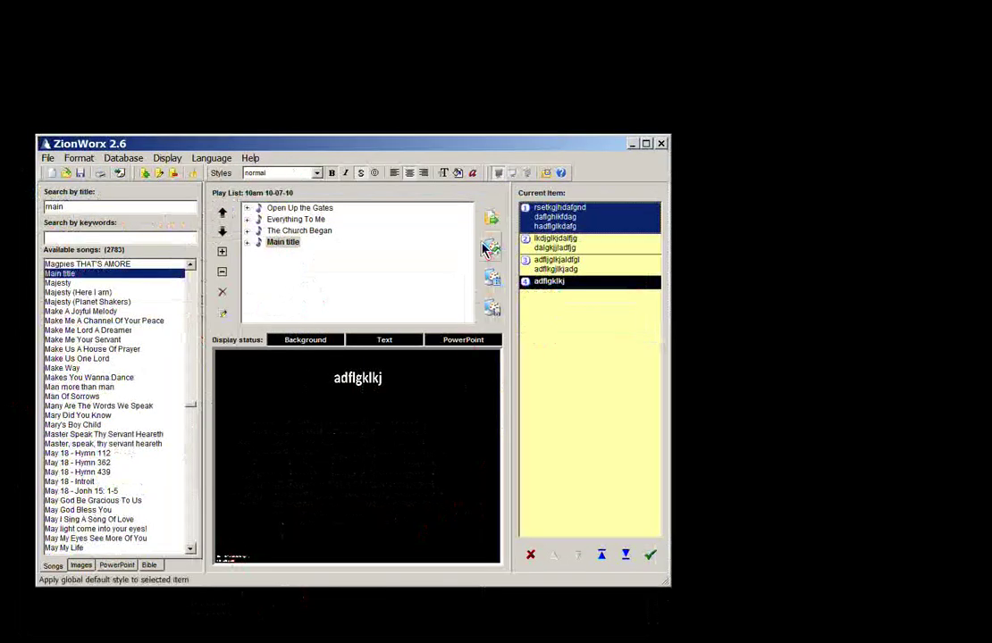
{"action": "left_click", "coordinate": [527, 173]}
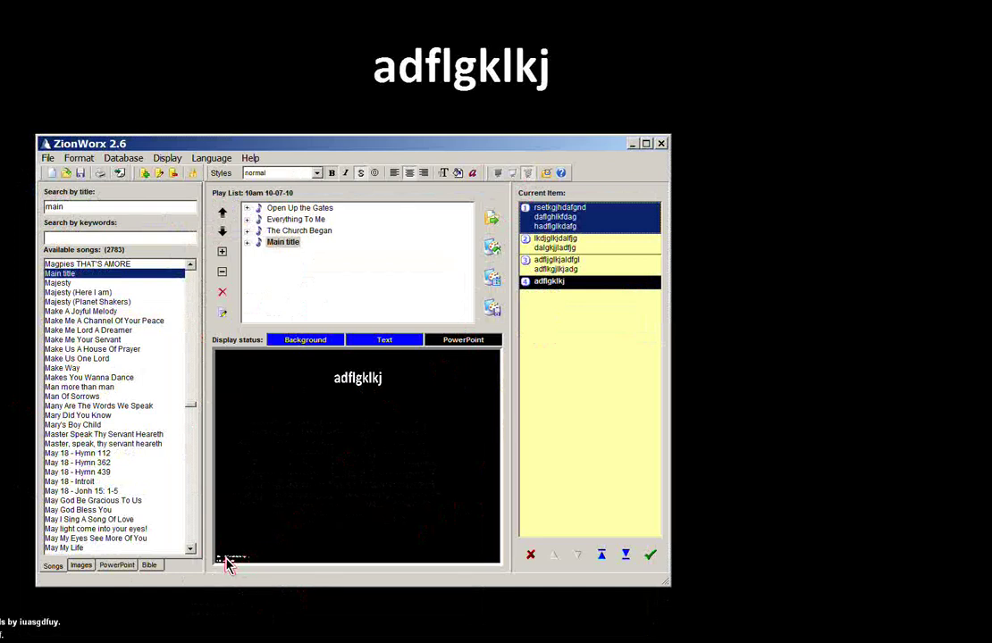
{"action": "left_click", "coordinate": [499, 181]}
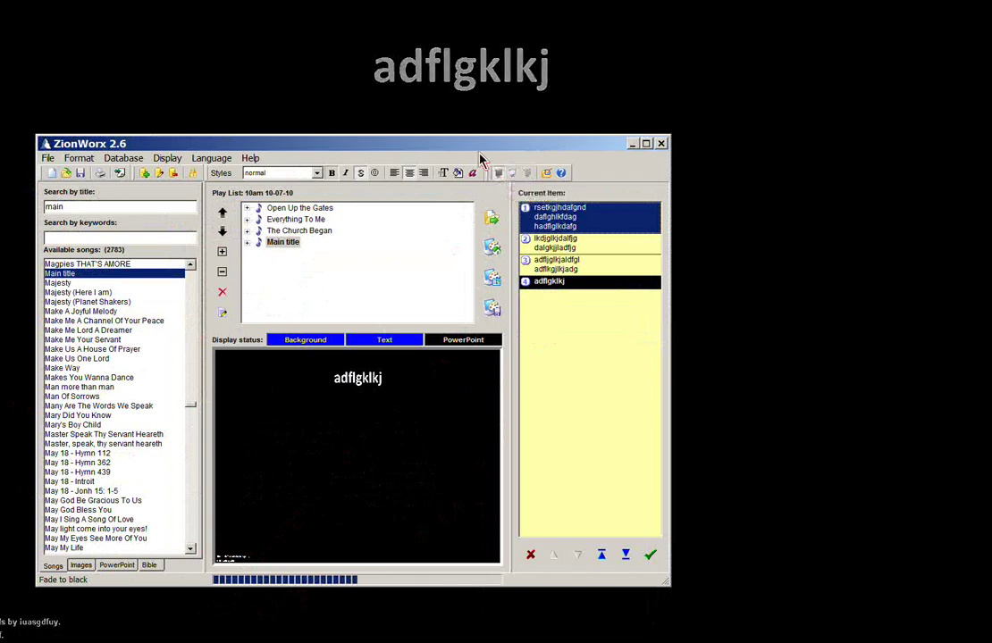
- Load the Message 1.ppt and Notices.ppt presentations in the PowerPoint section
{"action": "left_click", "coordinate": [116, 576]}
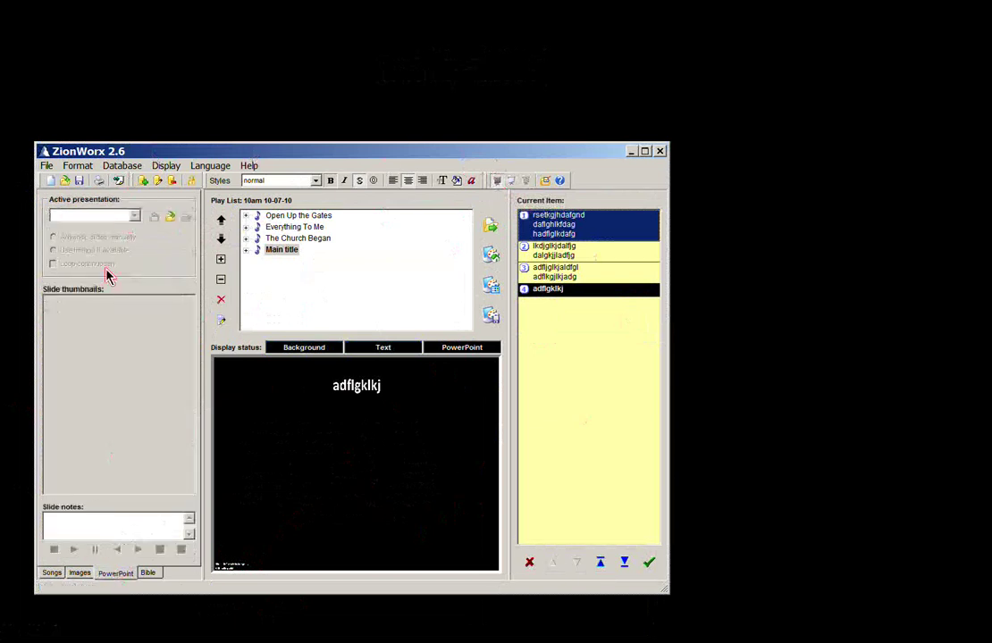
{"action": "left_click", "coordinate": [171, 222]}
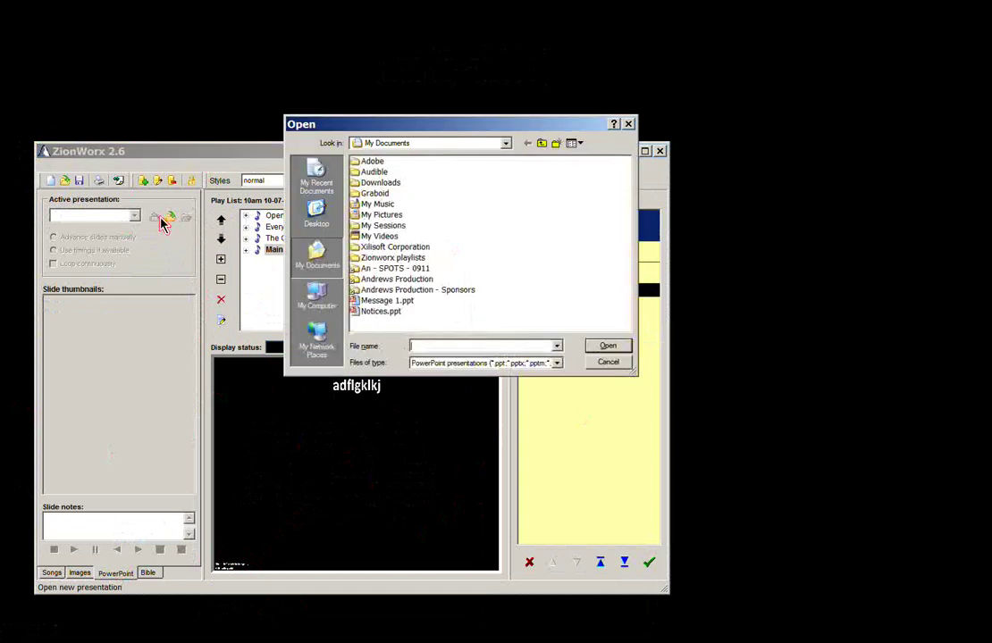
{"action": "double_click", "coordinate": [386, 308]}
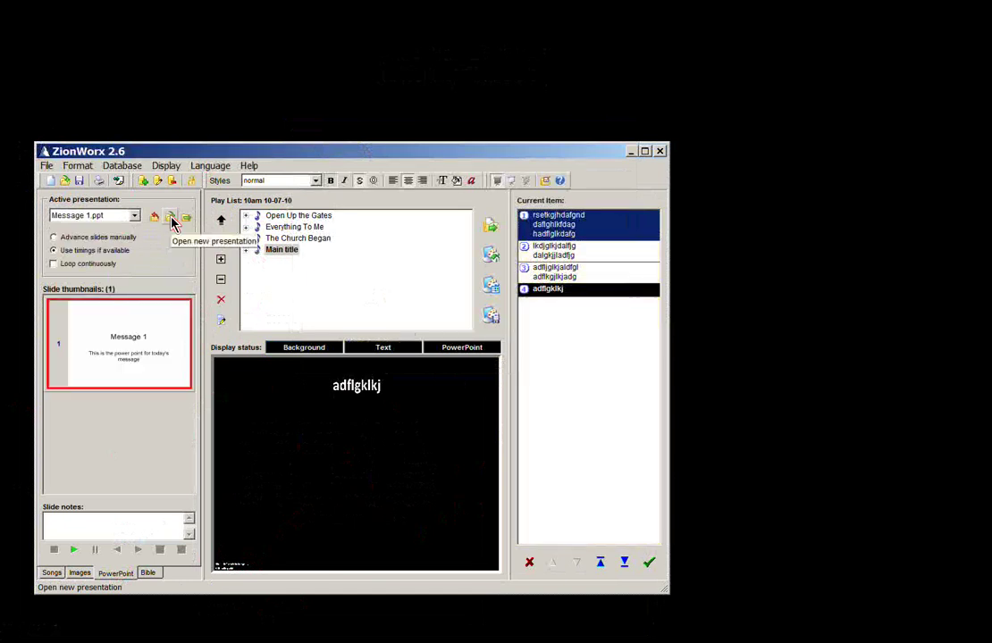
{"action": "left_click", "coordinate": [171, 217]}
{"action": "double_click", "coordinate": [388, 311]}
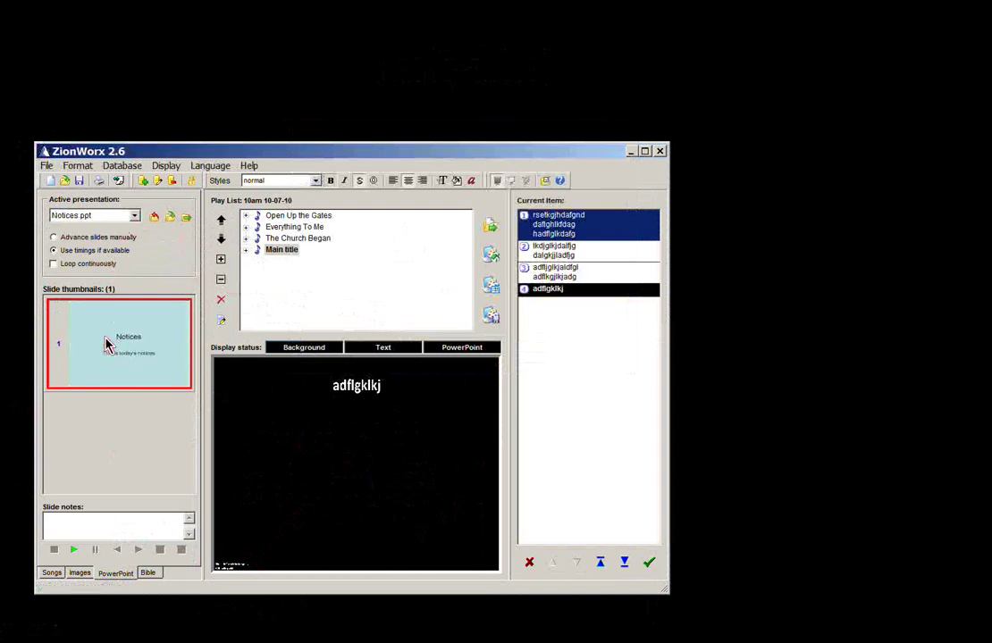
- Add Notices.ppt and Message 1.ppt to the play list
{"action": "left_click", "coordinate": [186, 217]}
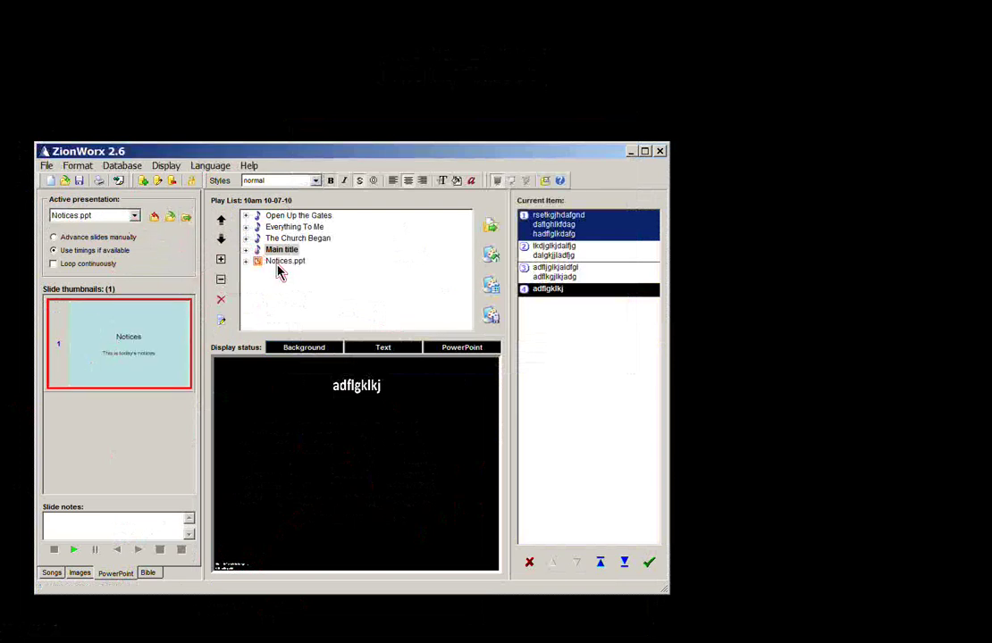
{"action": "left_click", "coordinate": [282, 261]}
{"action": "left_click", "coordinate": [134, 215]}
{"action": "left_click", "coordinate": [124, 229]}
{"action": "left_click", "coordinate": [186, 217]}
- Move Notices.ppt up to second place and Message 1.ppt up to fourth
{"action": "left_click", "coordinate": [287, 263]}
{"action": "left_click", "coordinate": [221, 220]}
{"action": "left_click", "coordinate": [221, 220]}
{"action": "left_click", "coordinate": [221, 220]}
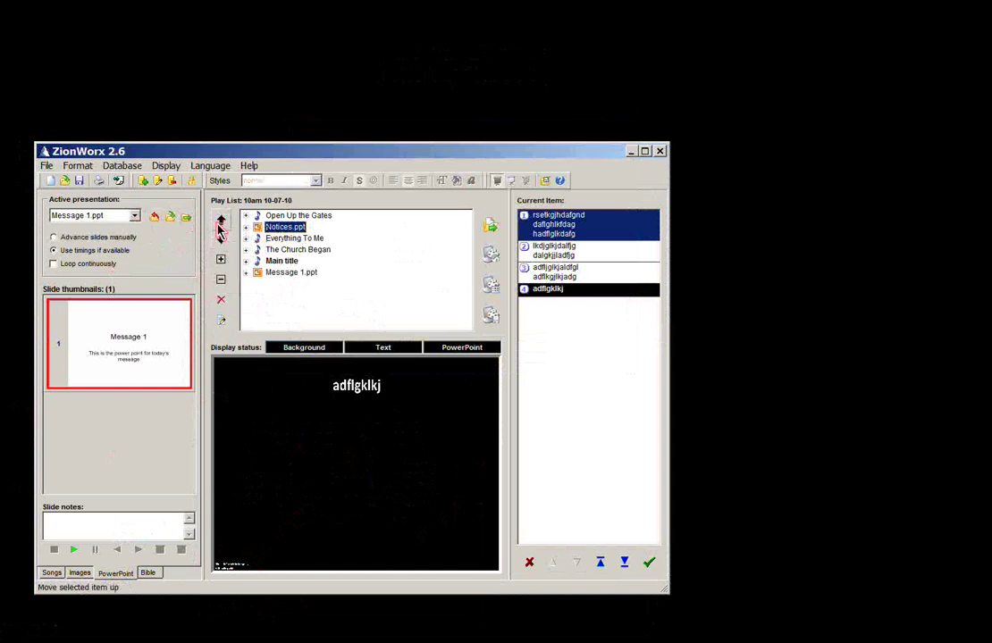
{"action": "left_click", "coordinate": [290, 273]}
{"action": "left_click", "coordinate": [220, 221]}
{"action": "left_click", "coordinate": [221, 221]}
- Delete Main title from the play list and dismiss the service list file options
{"action": "left_click", "coordinate": [304, 217]}
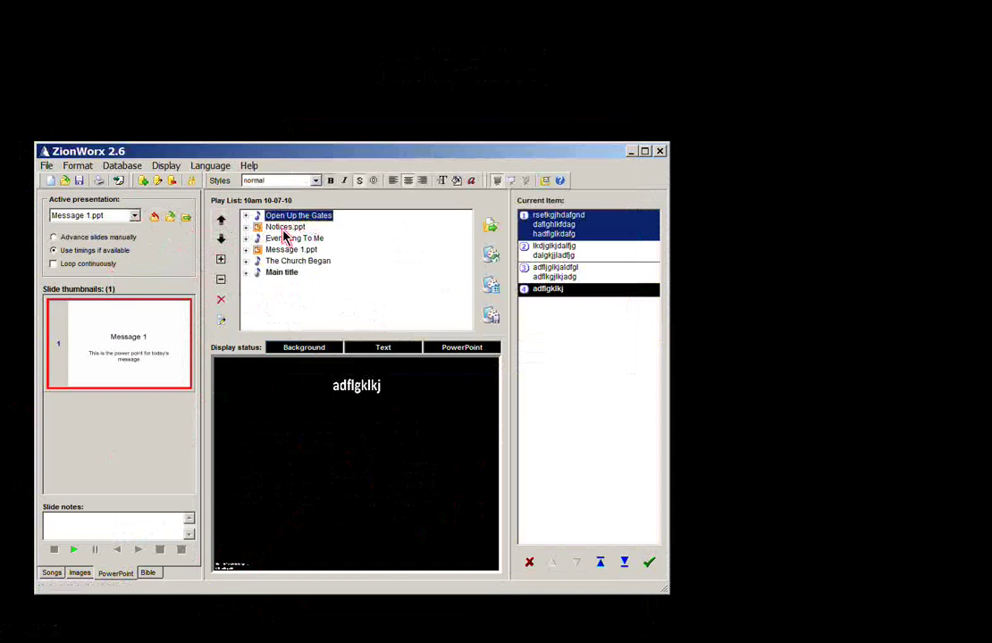
{"action": "left_click", "coordinate": [285, 229]}
{"action": "left_click", "coordinate": [284, 240]}
{"action": "left_click", "coordinate": [284, 251]}
{"action": "left_click", "coordinate": [282, 272]}
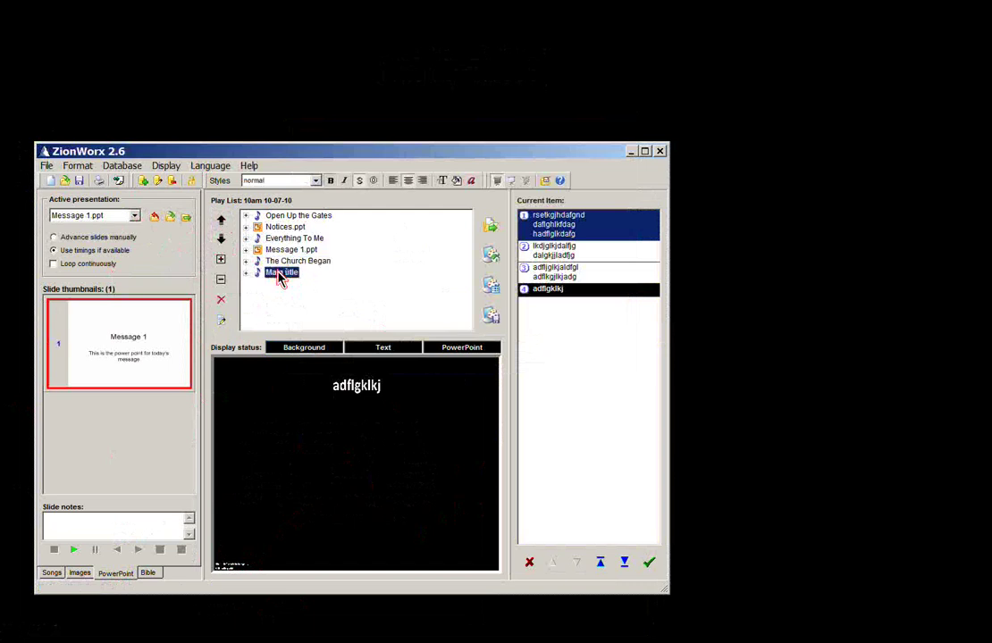
{"action": "left_click", "coordinate": [220, 301]}
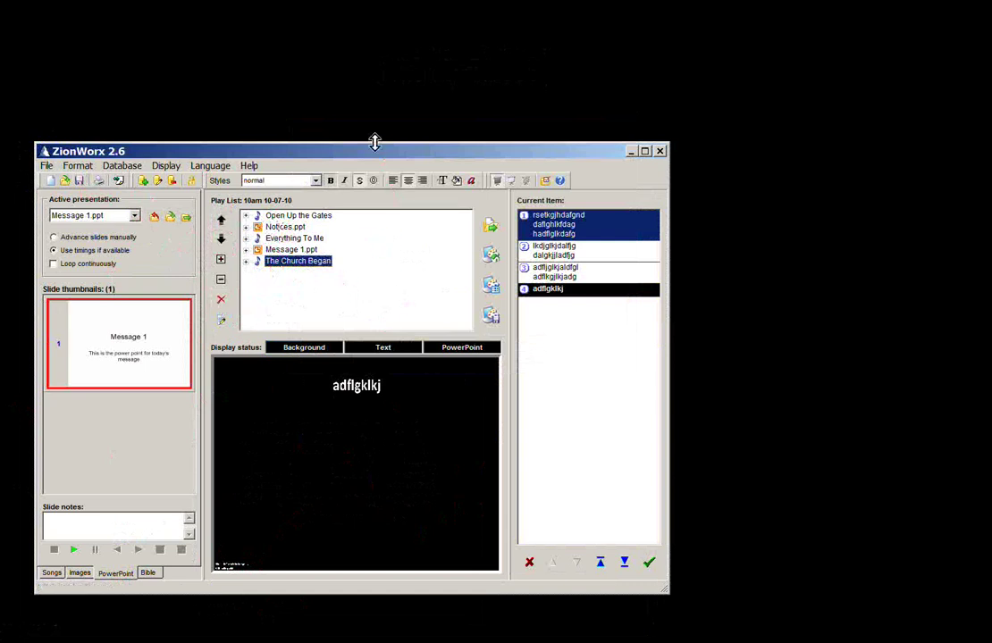
{"action": "left_click", "coordinate": [45, 165]}
{"action": "left_click", "coordinate": [65, 192]}
- Load Open Up the Gates, then stop the Notices slideshow so its verse 1 lyrics display
{"action": "double_click", "coordinate": [286, 216]}
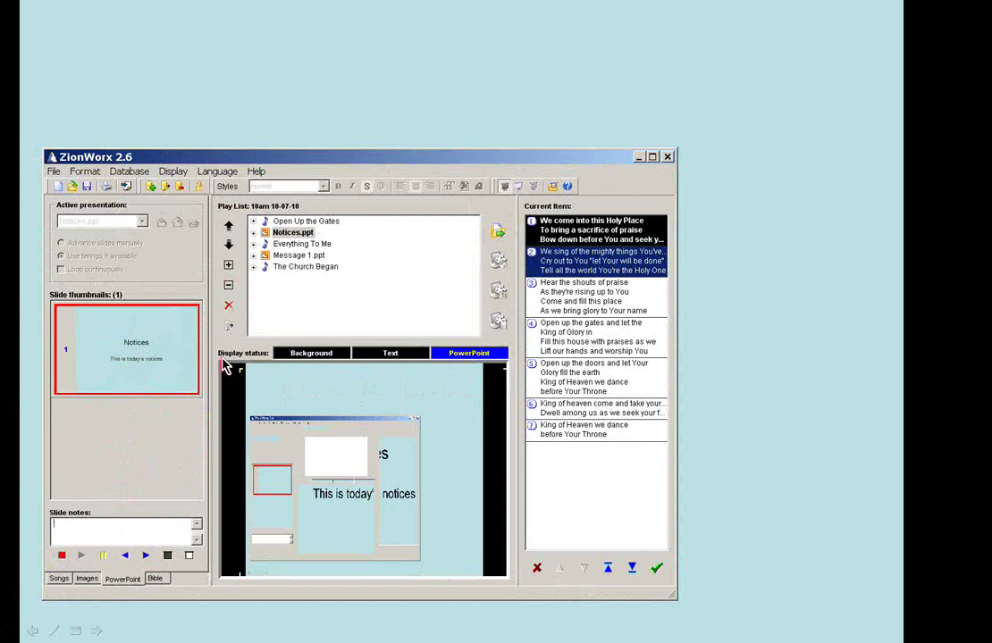
{"action": "left_click", "coordinate": [62, 557]}
- Show the background images with the flowers category selected
{"action": "left_click", "coordinate": [87, 579]}
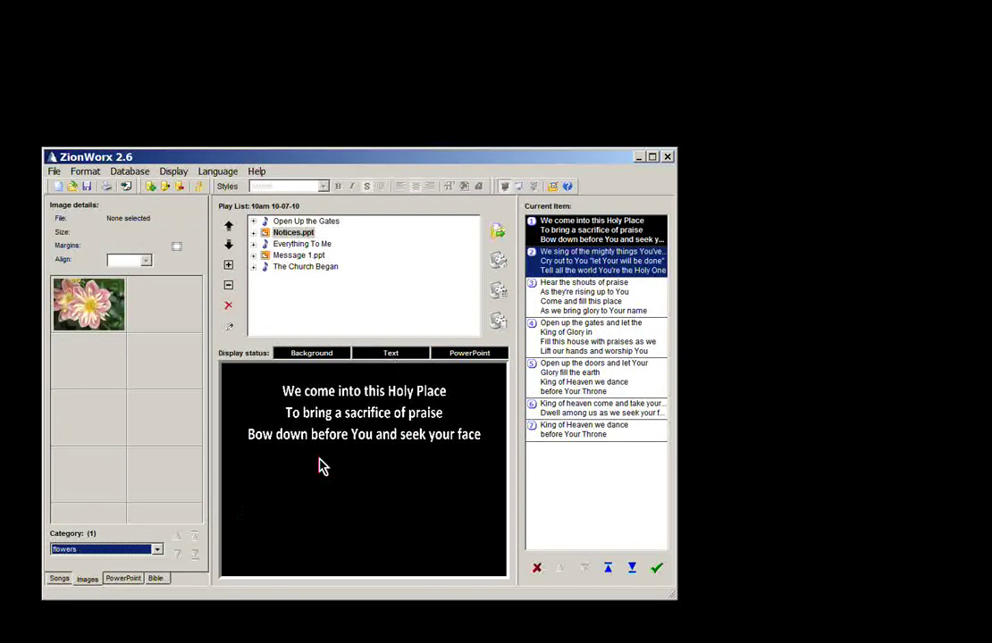
{"action": "left_click", "coordinate": [154, 551]}
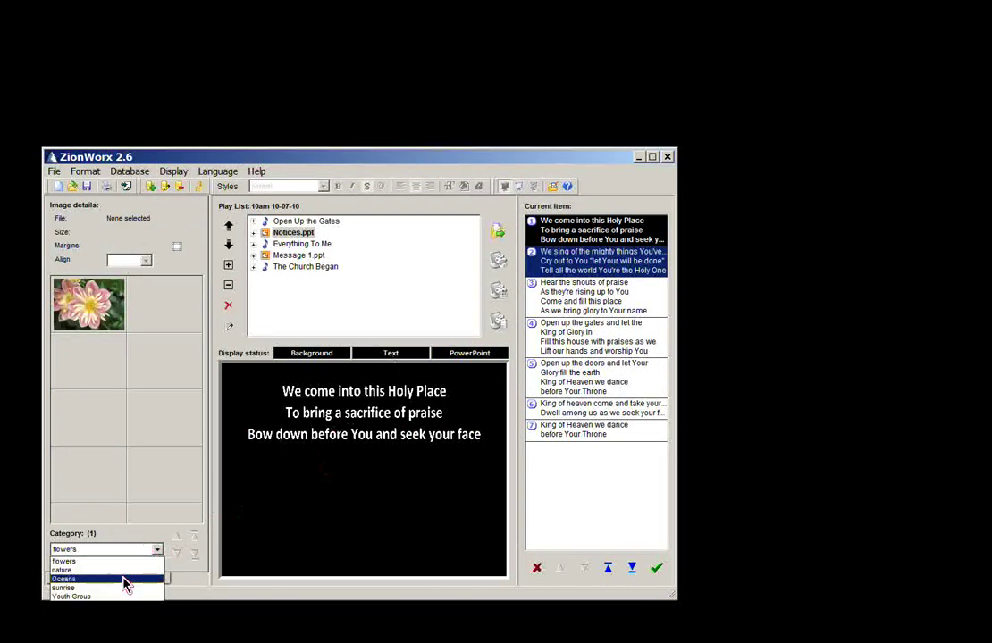
{"action": "left_click", "coordinate": [126, 545]}
- Switch to the Explorer window on the Backgrounds folder and make it smaller
{"action": "key", "text": "alt+Tab"}
{"action": "key", "text": "alt+Tab"}
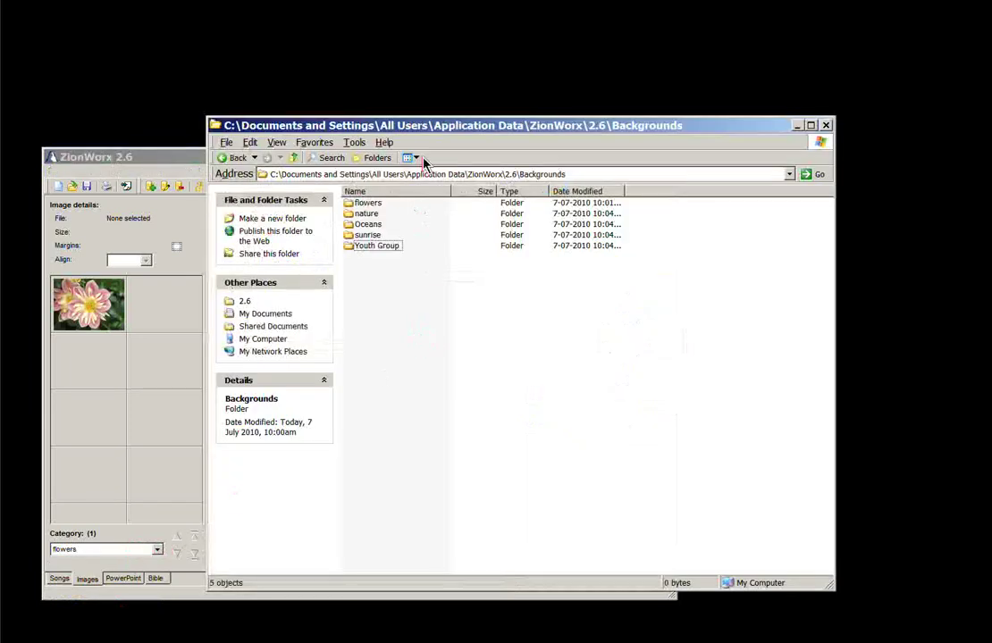
{"action": "left_click_drag", "start_coordinate": [425, 125], "coordinate": [471, 117]}
{"action": "left_click_drag", "start_coordinate": [856, 583], "coordinate": [718, 534]}
- Shrink the Explorer window further and point out the Application Data part of the path
{"action": "left_click", "coordinate": [422, 237]}
{"action": "left_click", "coordinate": [655, 544]}
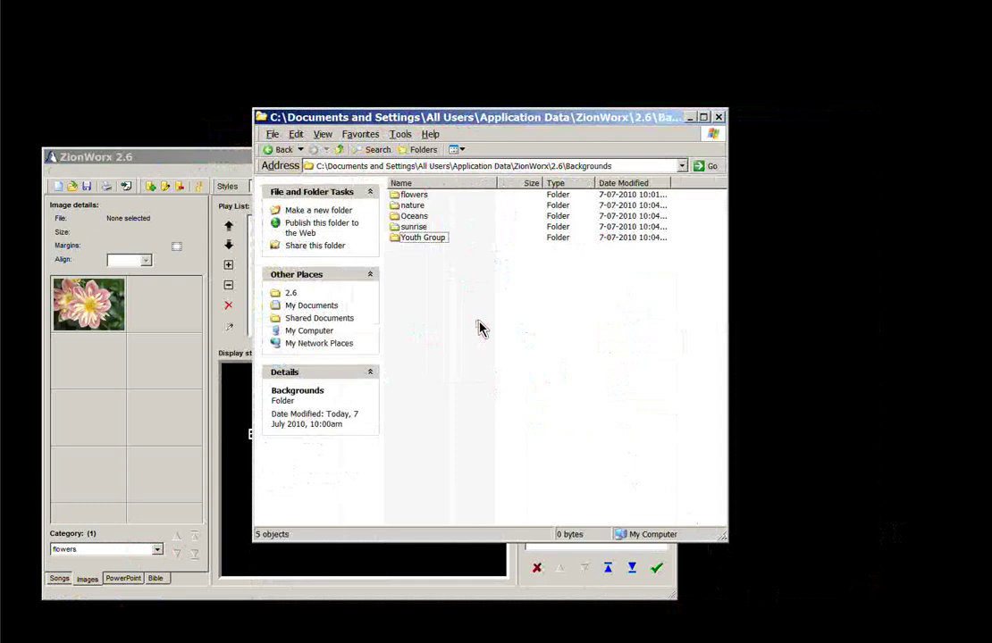
{"action": "left_click_drag", "start_coordinate": [478, 328], "coordinate": [478, 244]}
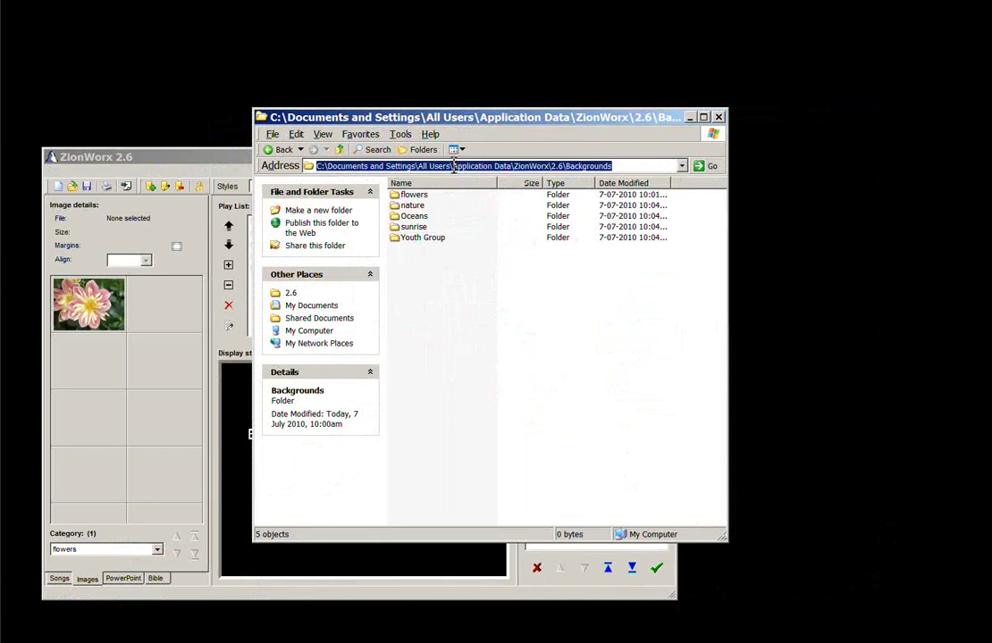
{"action": "left_click_drag", "start_coordinate": [452, 167], "coordinate": [600, 165]}
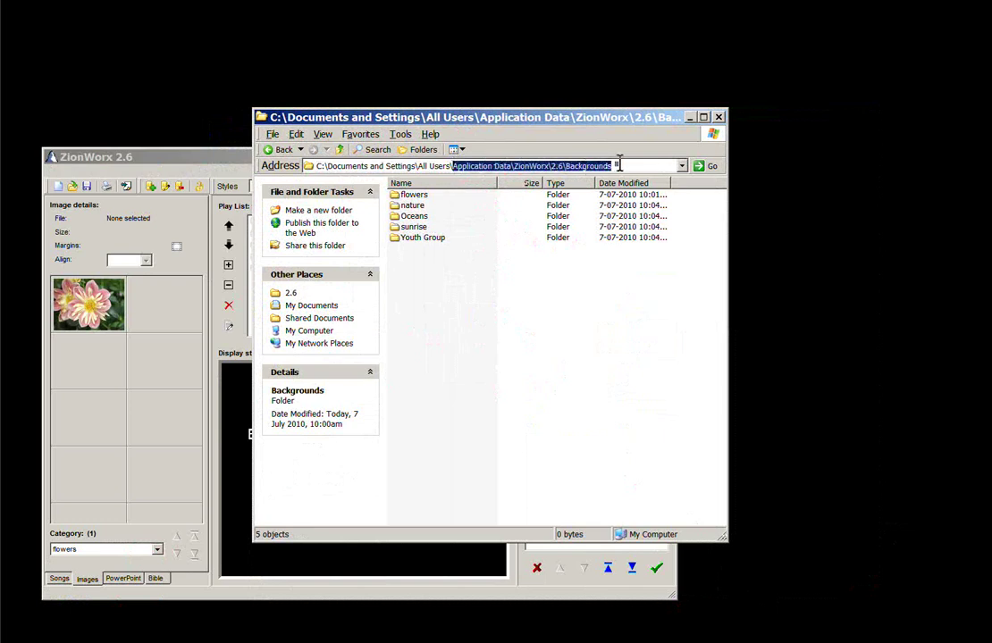
- Open the flowers folder to find blue-ridge-flower.jpg, then return to Backgrounds
{"action": "left_click", "coordinate": [417, 215]}
{"action": "left_click", "coordinate": [414, 195]}
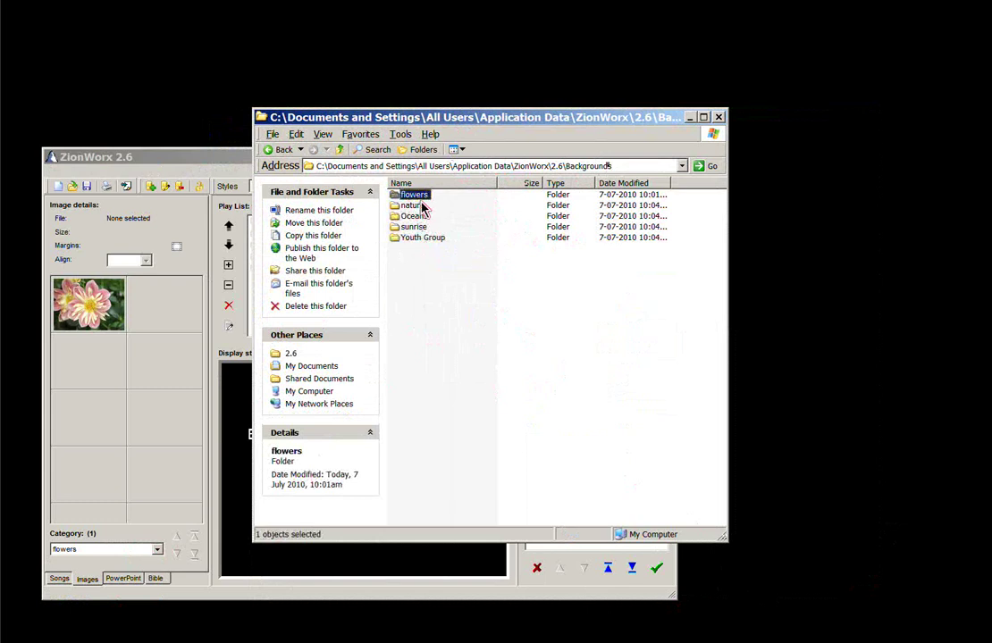
{"action": "double_click", "coordinate": [415, 196]}
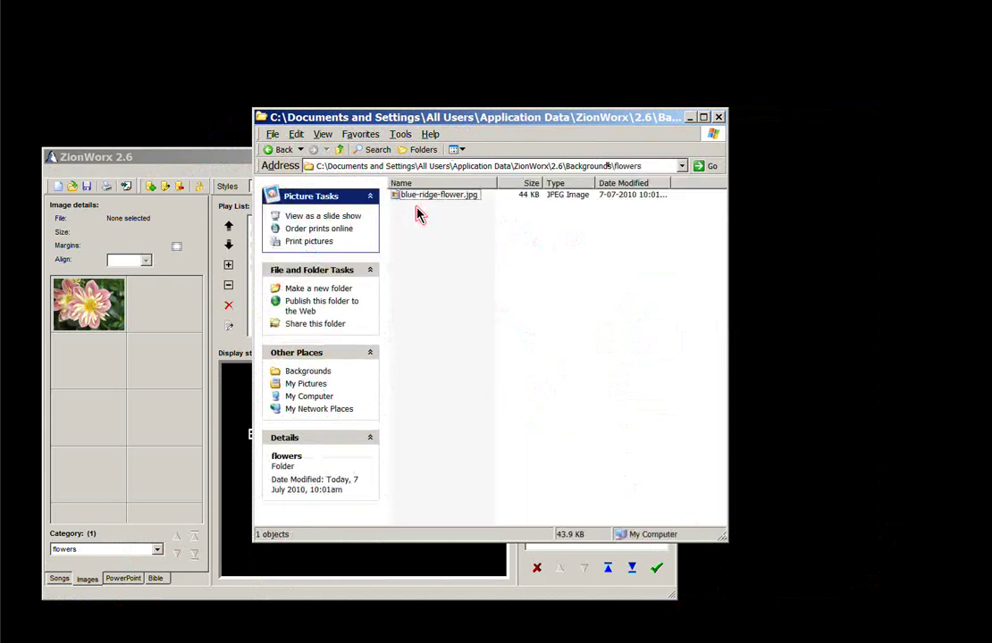
{"action": "left_click", "coordinate": [420, 197]}
{"action": "left_click", "coordinate": [277, 149]}
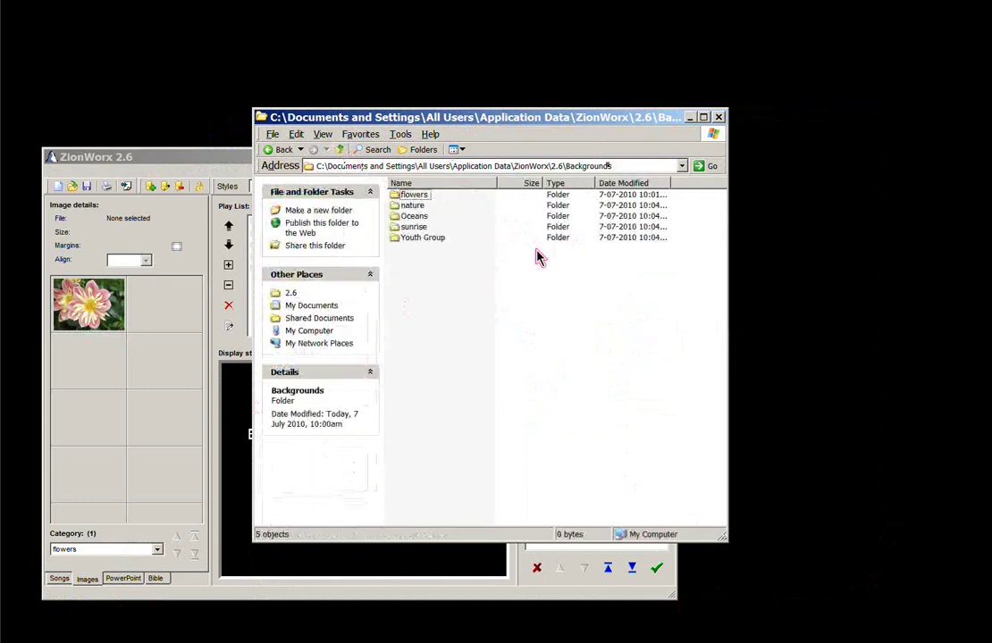
- Look inside the Youth Group folder, reopen flowers, then close Explorer
{"action": "double_click", "coordinate": [424, 237]}
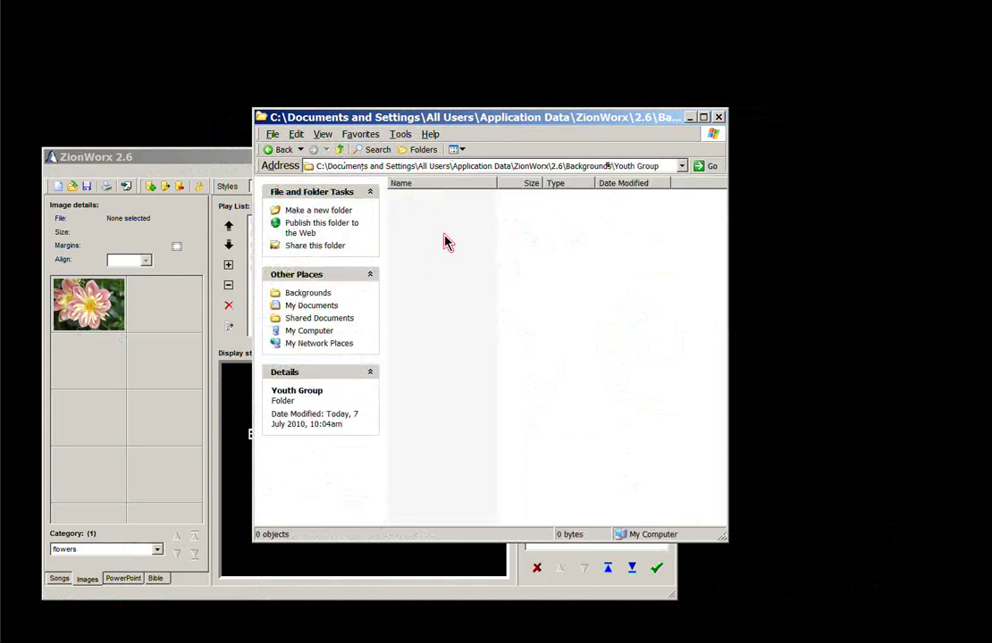
{"action": "left_click", "coordinate": [283, 149]}
{"action": "left_click", "coordinate": [413, 196]}
{"action": "double_click", "coordinate": [412, 195]}
{"action": "left_click", "coordinate": [718, 118]}
- Set the blue-ridge-flower image from the flowers category as Everything To Me's background
{"action": "left_click", "coordinate": [157, 549]}
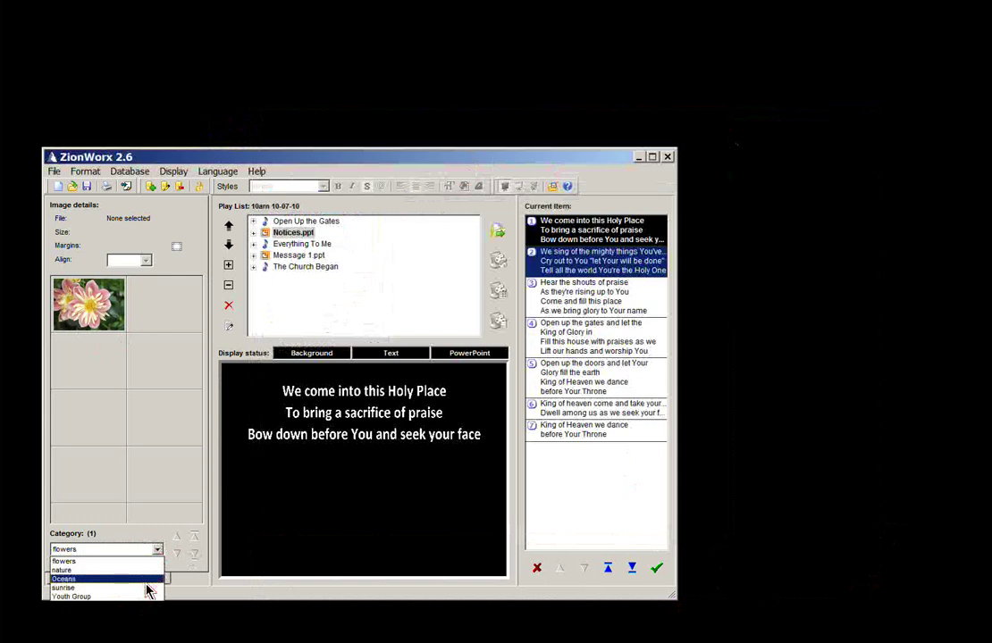
{"action": "left_click", "coordinate": [139, 562]}
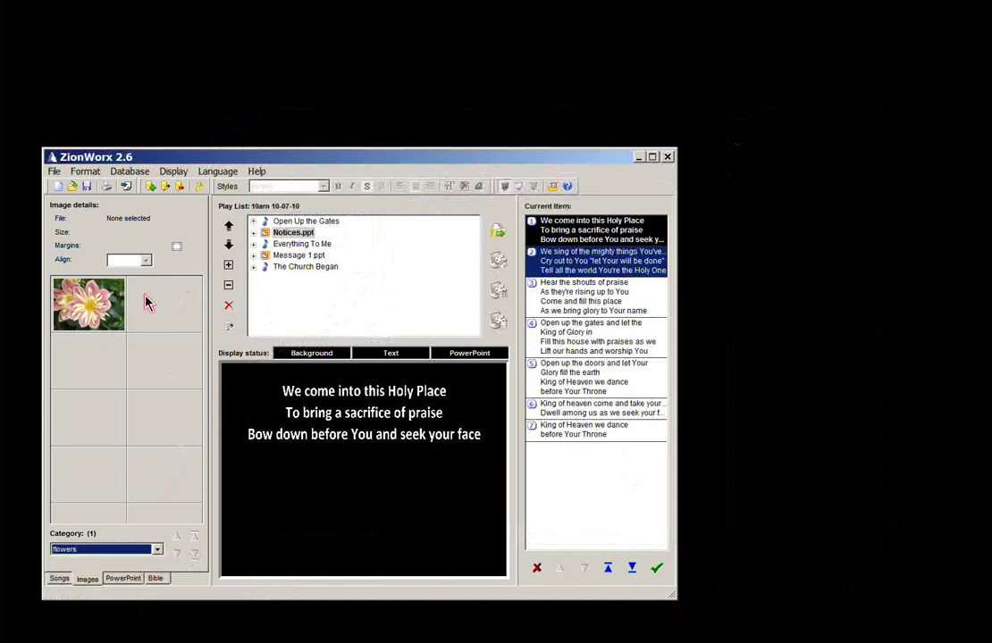
{"action": "left_click", "coordinate": [98, 307]}
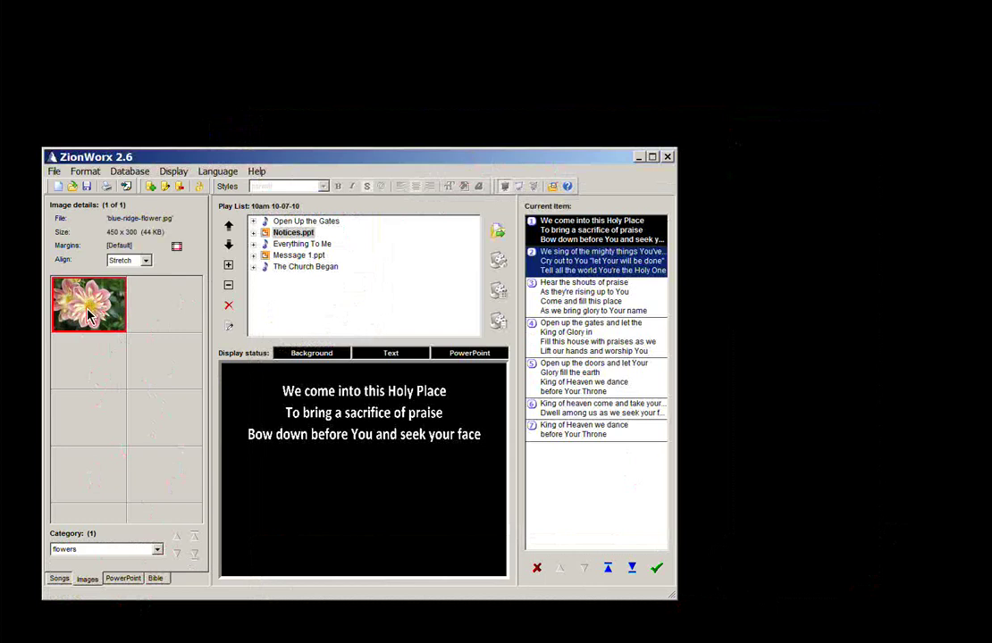
{"action": "left_click", "coordinate": [295, 220]}
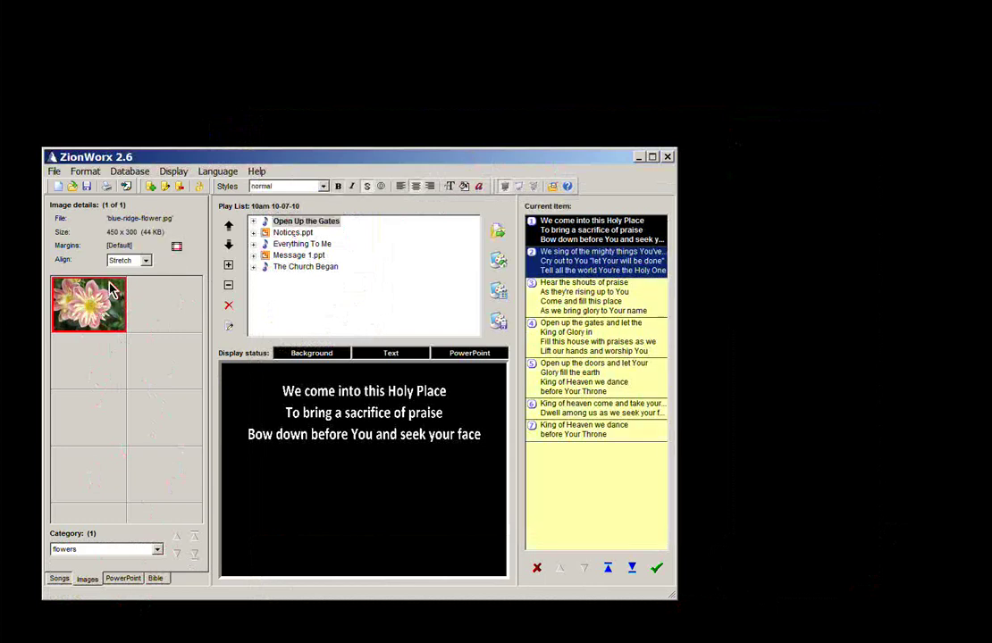
{"action": "left_click", "coordinate": [302, 245]}
{"action": "left_click", "coordinate": [106, 305]}
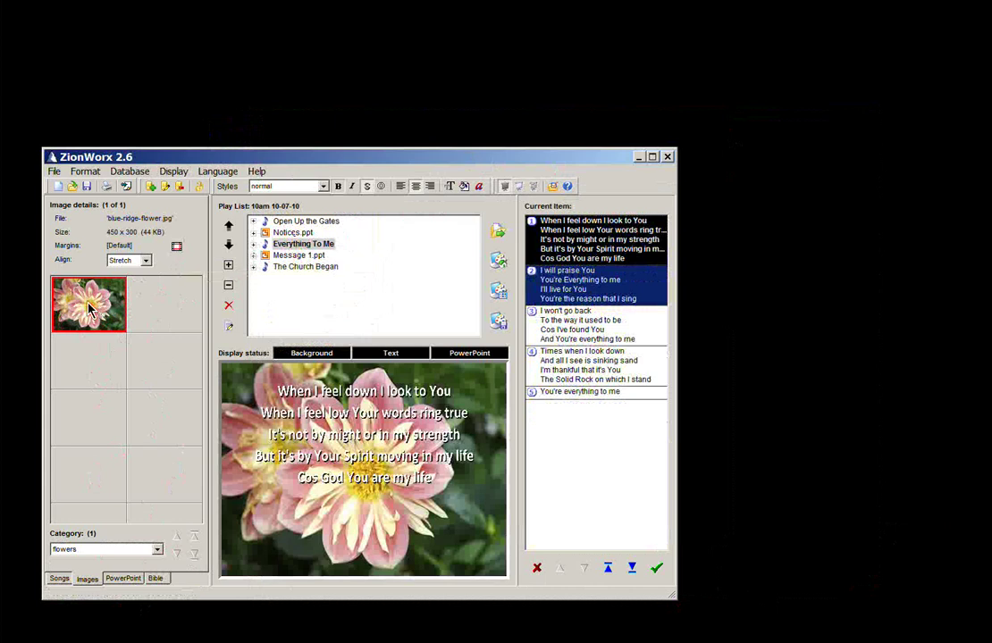
{"action": "left_click", "coordinate": [269, 243]}
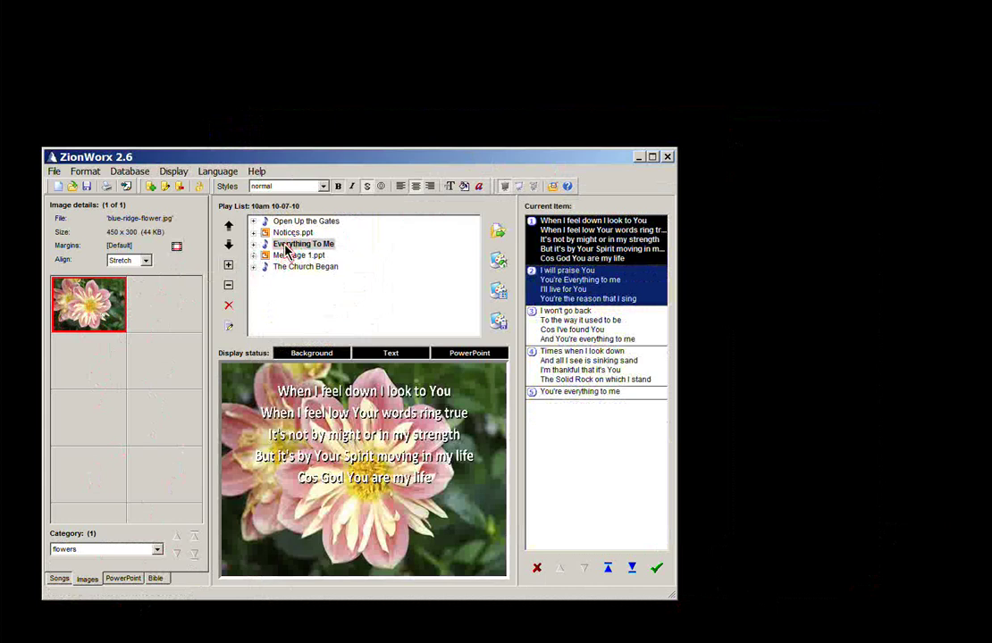
- Turn on outlined lyric text and set the outline width to 5
{"action": "left_click", "coordinate": [381, 188]}
{"action": "left_click", "coordinate": [478, 186]}
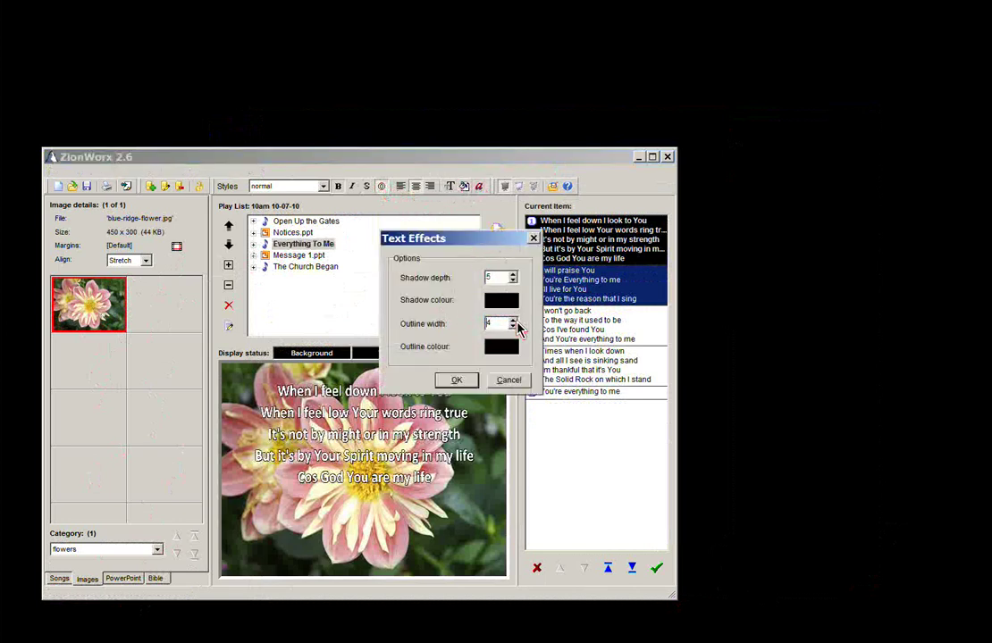
{"action": "left_click", "coordinate": [514, 322]}
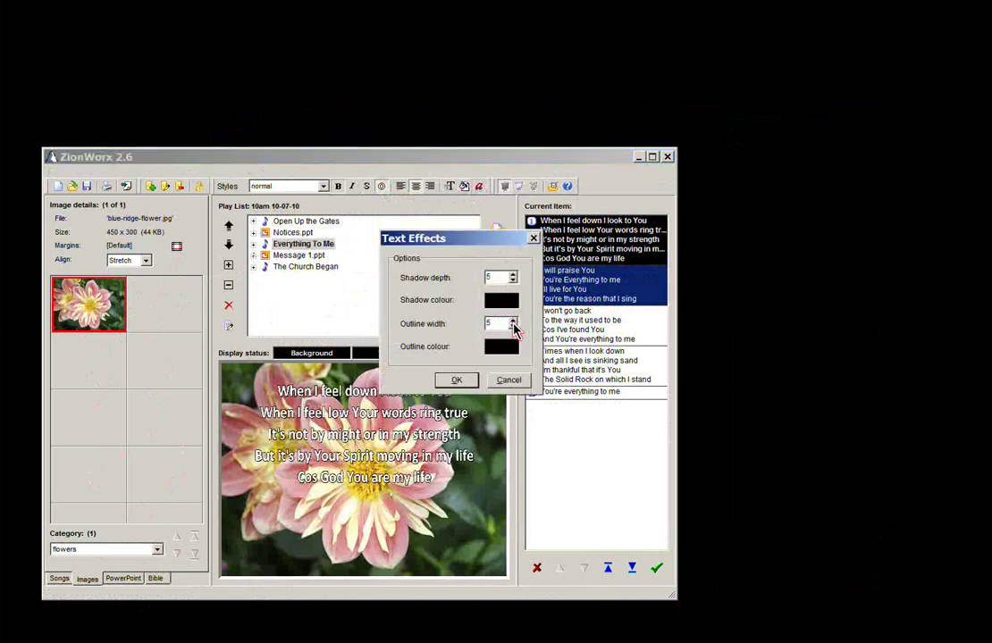
{"action": "left_click", "coordinate": [456, 380]}
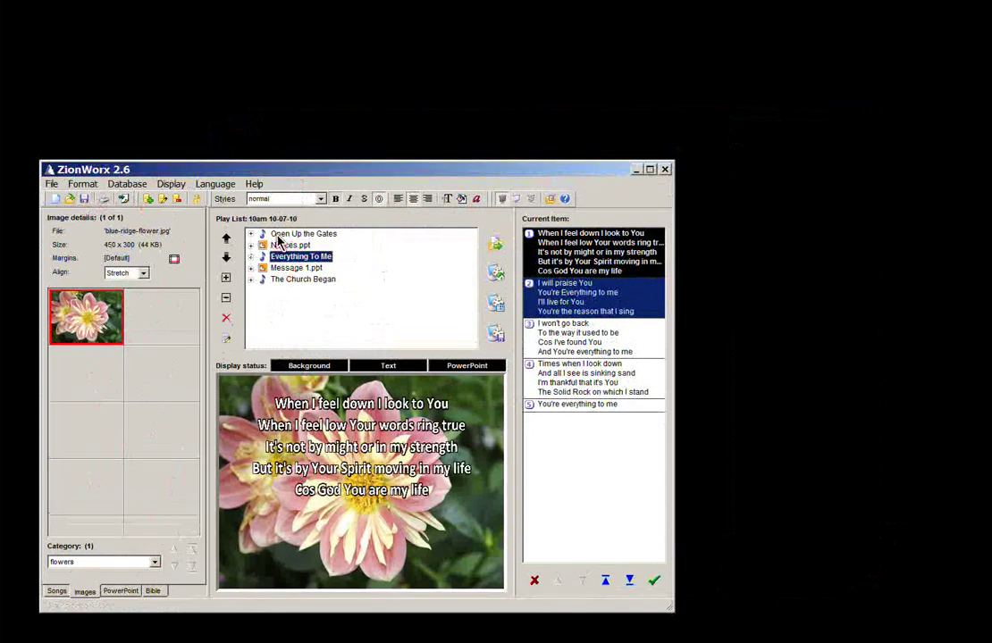
- Preview Open Up the Gates and The Church Began, then make Everything To Me current
{"action": "left_click", "coordinate": [303, 233]}
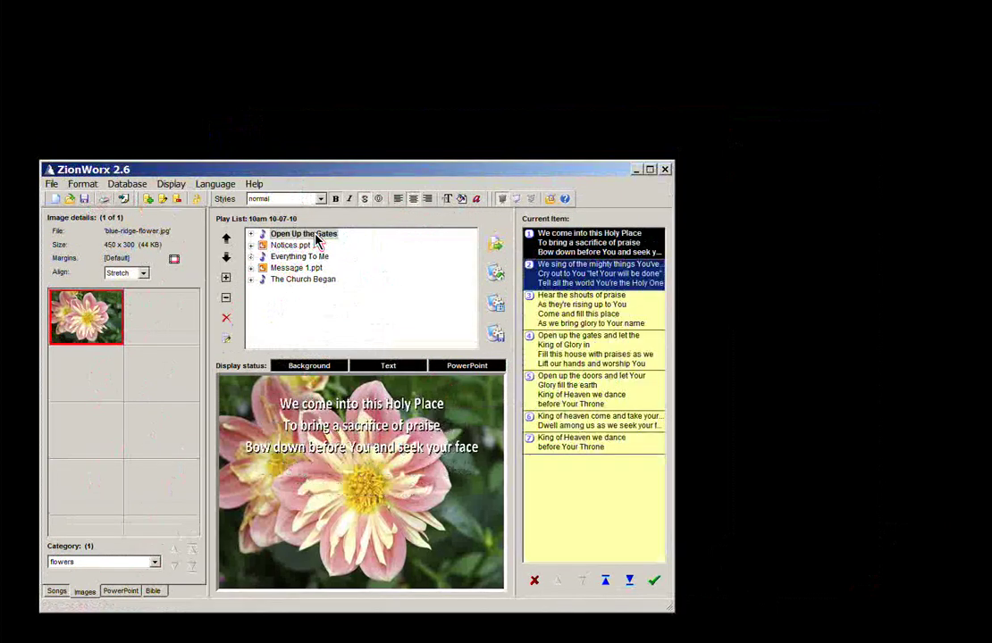
{"action": "left_click", "coordinate": [303, 279]}
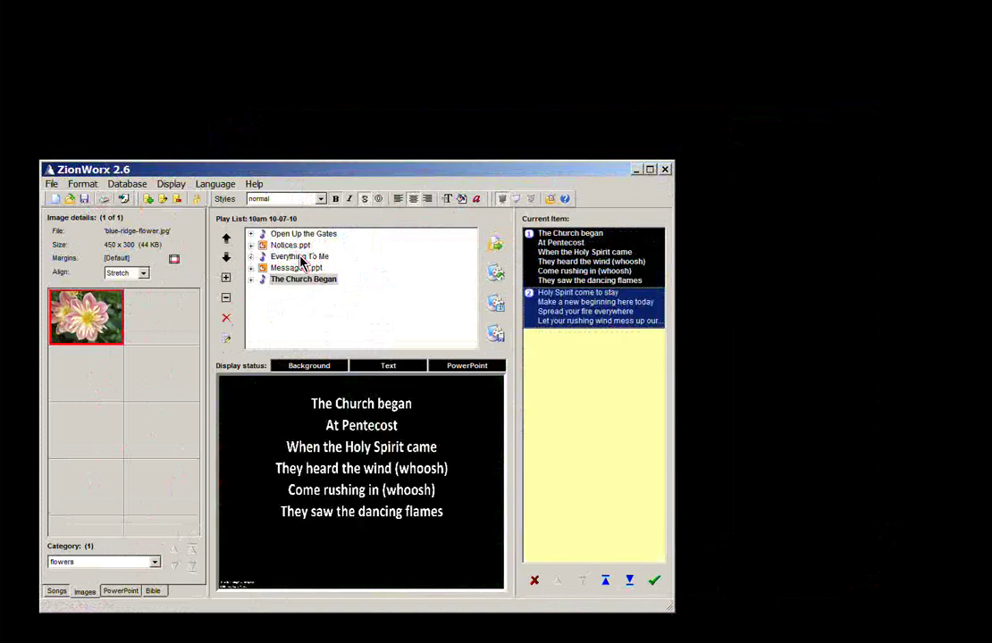
{"action": "left_click", "coordinate": [300, 256]}
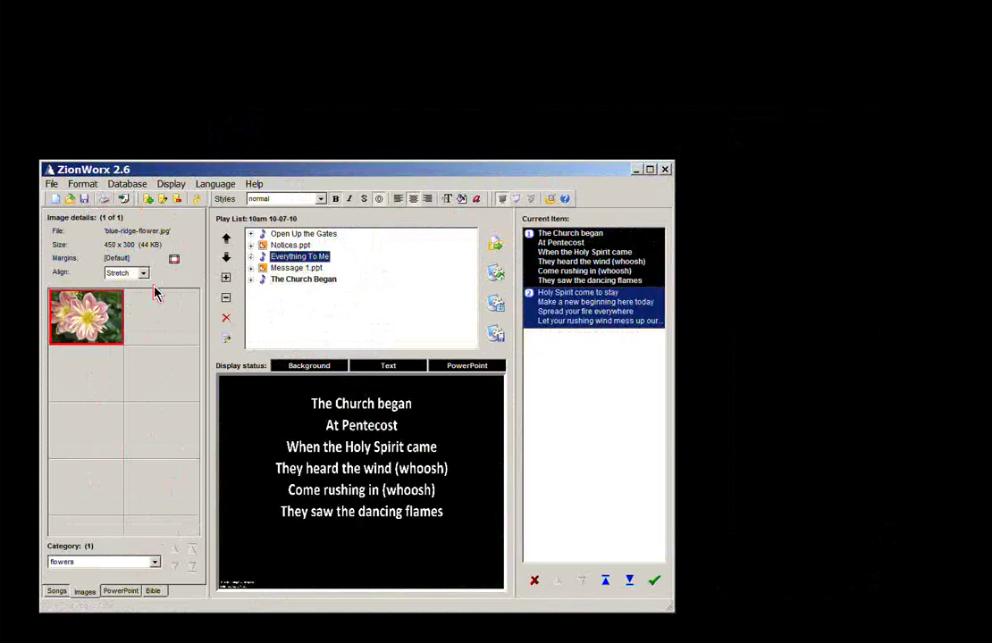
{"action": "double_click", "coordinate": [290, 257]}
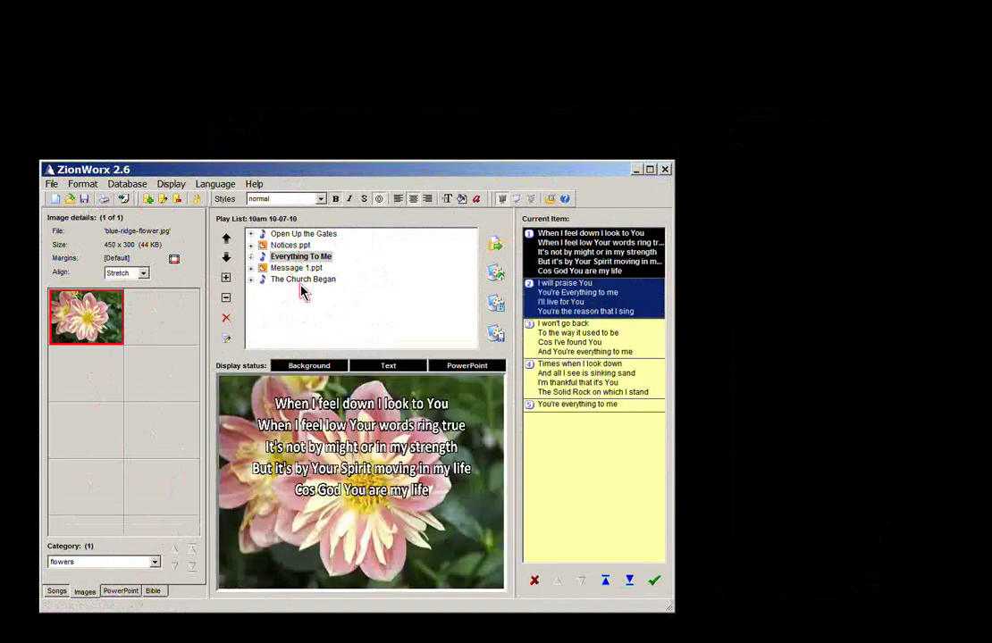
{"action": "left_click_drag", "start_coordinate": [304, 169], "coordinate": [298, 199]}
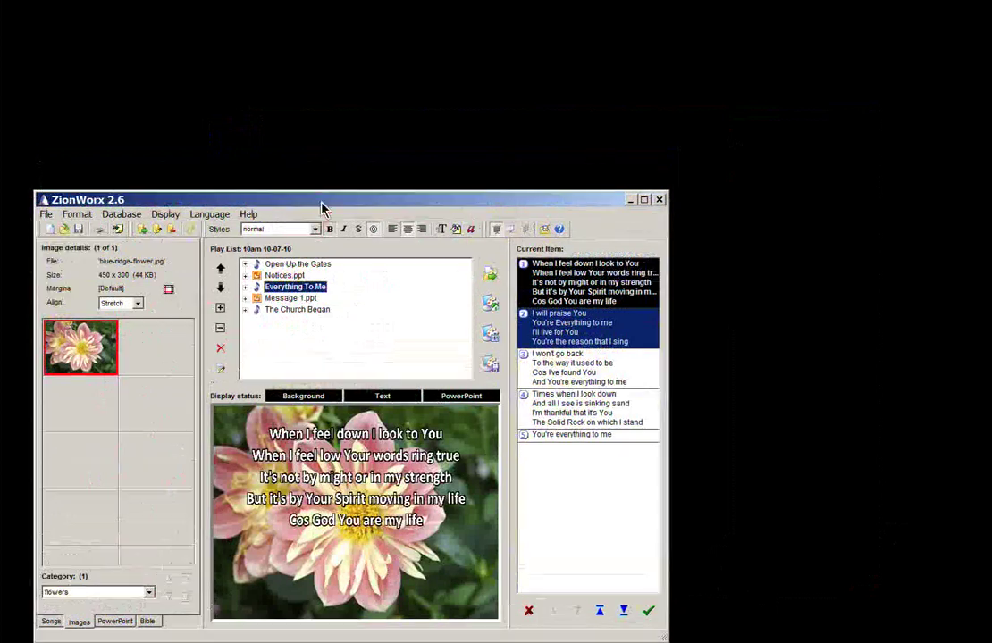
- Project the flower background alone, then with Everything To Me's verse, then fade to black
{"action": "left_click", "coordinate": [514, 232]}
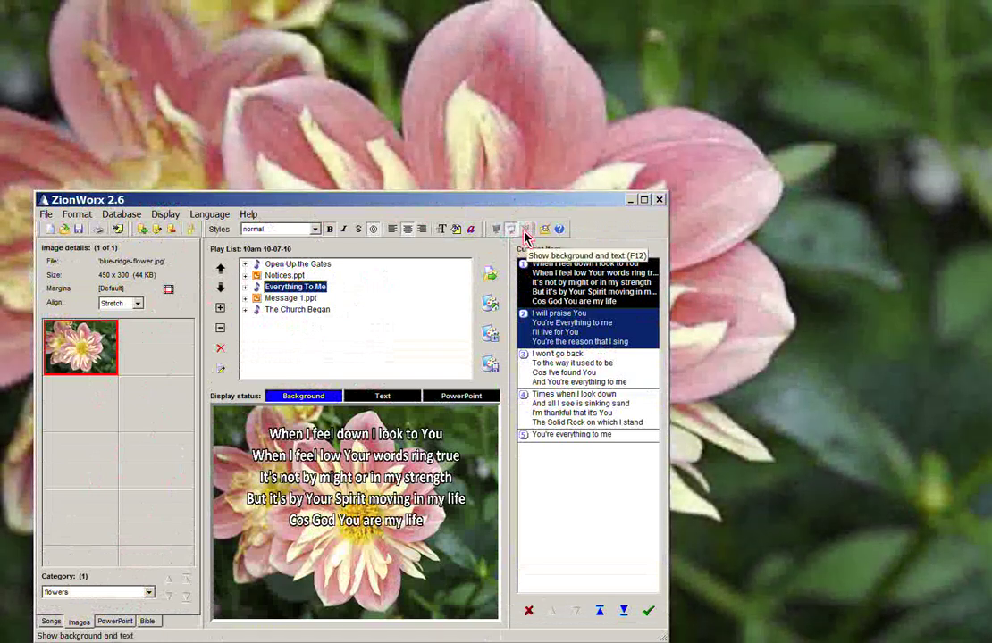
{"action": "left_click", "coordinate": [526, 234]}
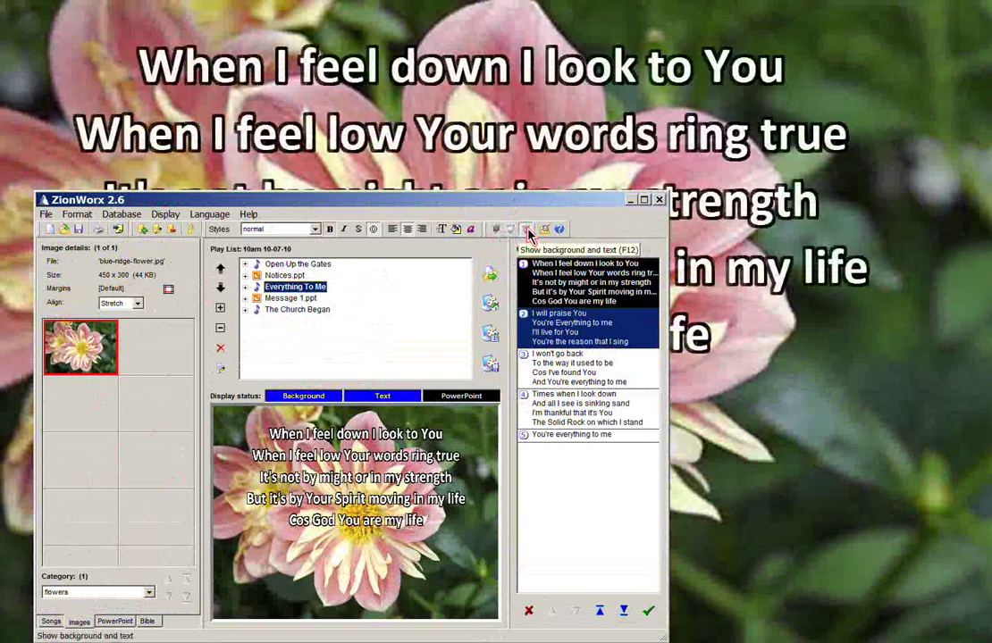
{"action": "left_click", "coordinate": [497, 231]}
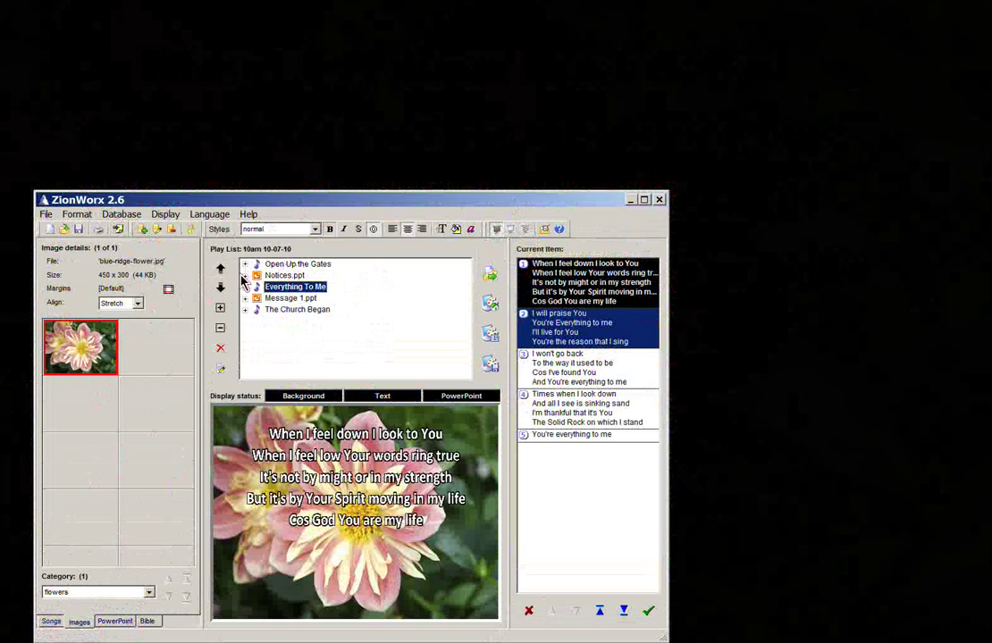
- Find 'TIS 317 Love came down at Christmas' in the song library and open its editor
{"action": "left_click", "coordinate": [50, 623]}
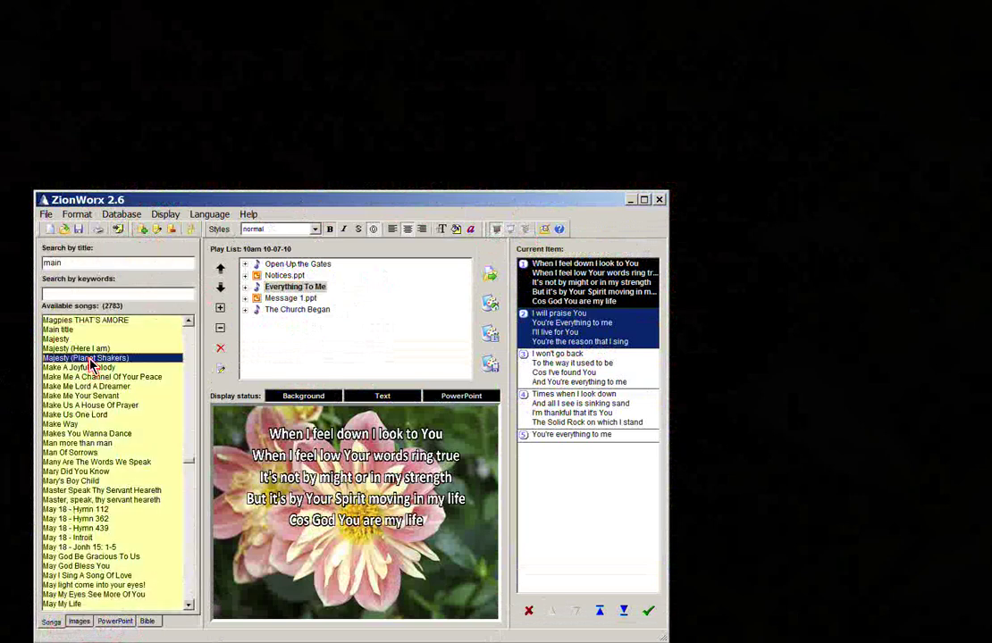
{"action": "scroll", "coordinate": [140, 431], "scroll_direction": "up", "scroll_amount": 4}
{"action": "scroll", "coordinate": [134, 434], "scroll_direction": "up", "scroll_amount": 3}
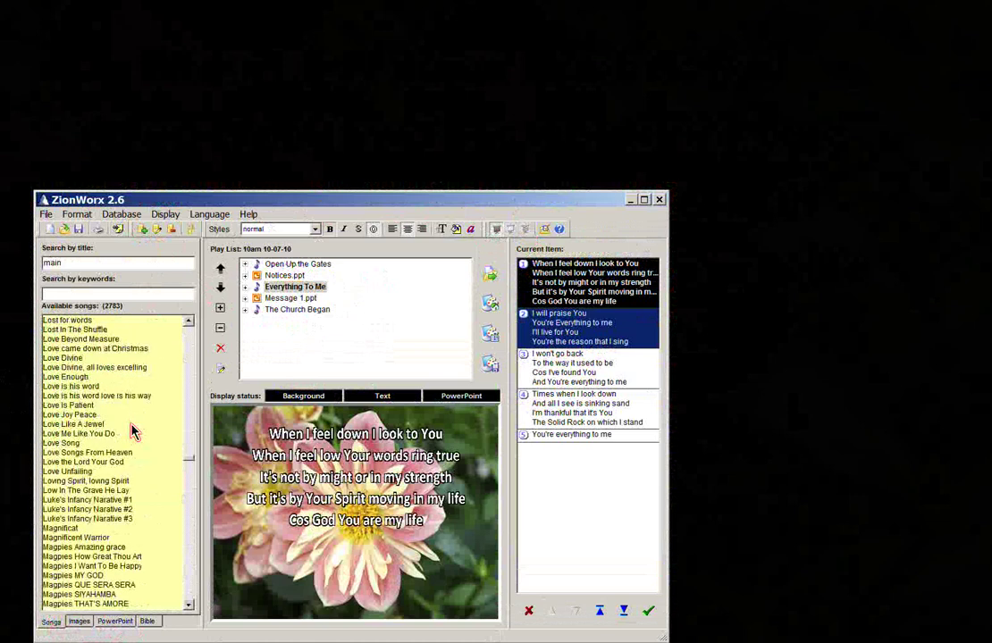
{"action": "left_click", "coordinate": [82, 358]}
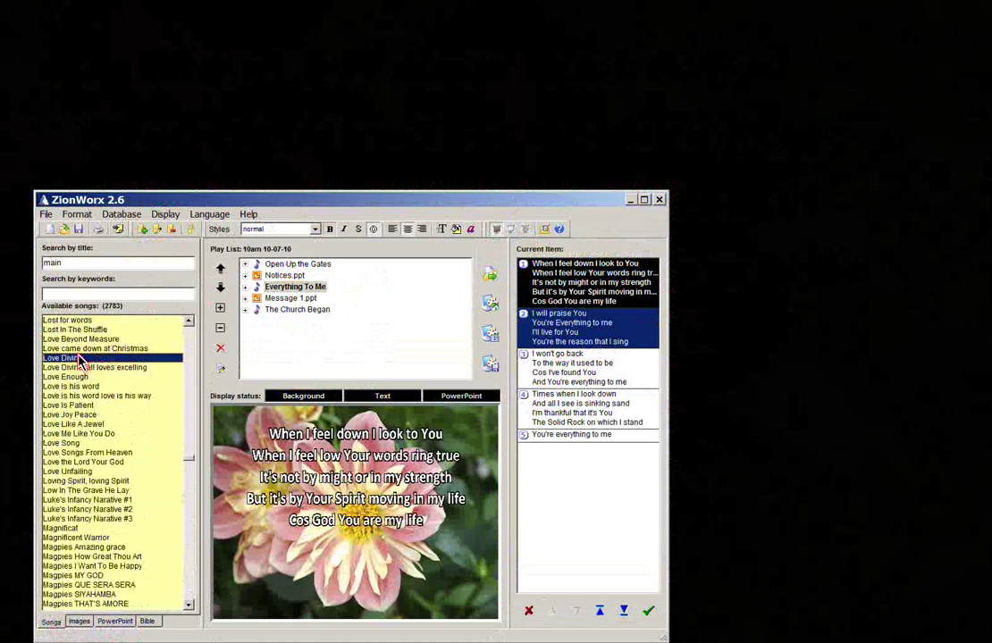
{"action": "left_click", "coordinate": [82, 349]}
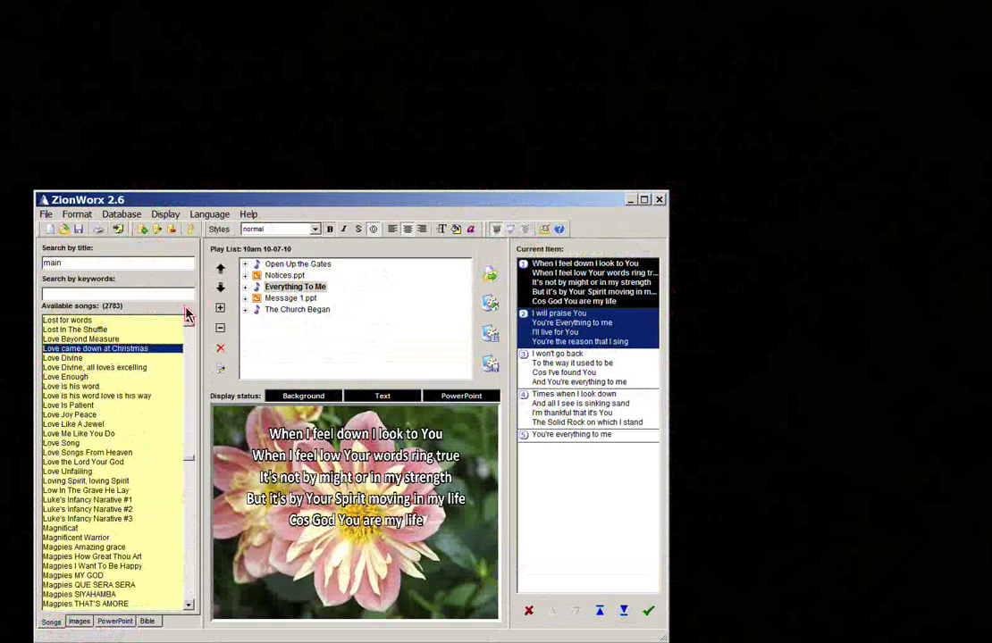
{"action": "left_click", "coordinate": [157, 230]}
{"action": "left_click_drag", "start_coordinate": [354, 156], "coordinate": [303, 209]}
{"action": "scroll", "coordinate": [456, 299], "scroll_direction": "down", "scroll_amount": 1}
{"action": "scroll", "coordinate": [455, 300], "scroll_direction": "up", "scroll_amount": 1}
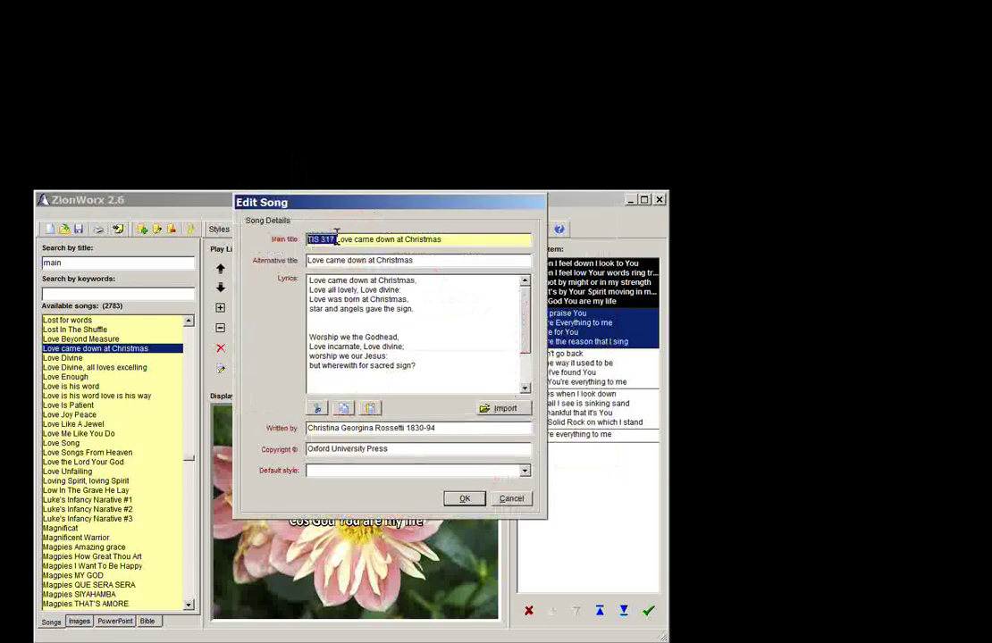
- Select the TIS 317 title prefix, then cancel the Christmas song edit
{"action": "left_click", "coordinate": [343, 236]}
{"action": "left_click_drag", "start_coordinate": [336, 239], "coordinate": [263, 238]}
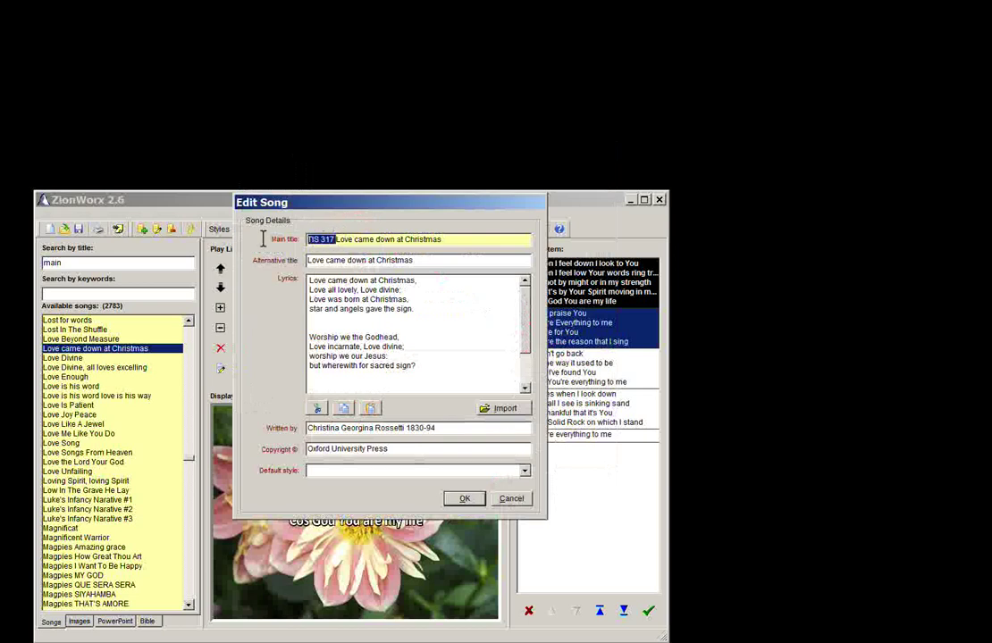
{"action": "left_click", "coordinate": [511, 499]}
- Open Love Unfailing's details, review its titles and lyrics, and accept with OK
{"action": "left_click", "coordinate": [72, 471]}
{"action": "left_click", "coordinate": [159, 230]}
{"action": "left_click_drag", "start_coordinate": [402, 166], "coordinate": [339, 219]}
{"action": "key", "text": "Tab"}
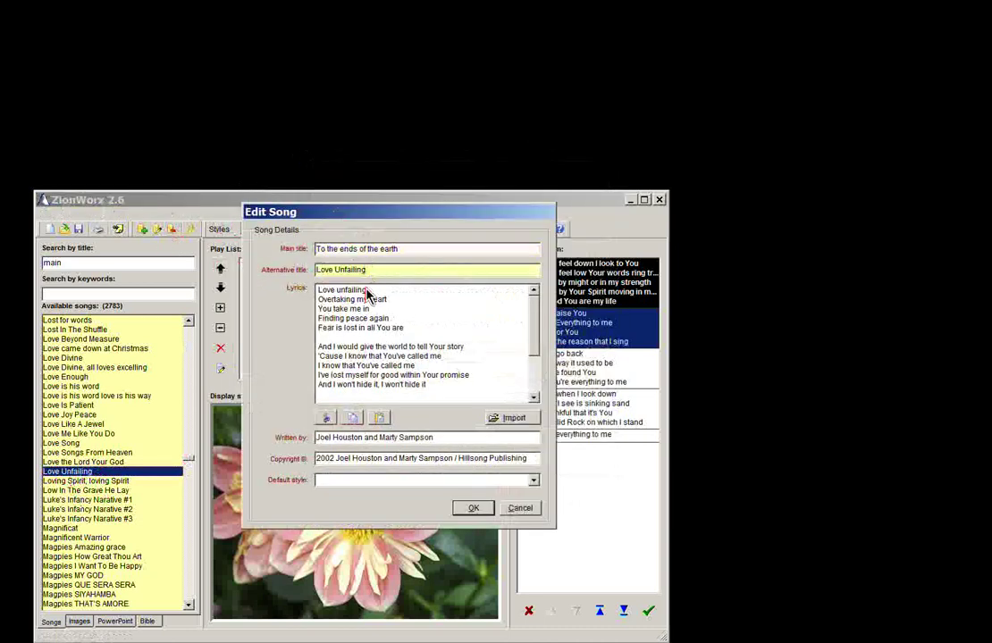
{"action": "left_click_drag", "start_coordinate": [368, 293], "coordinate": [303, 287]}
{"action": "scroll", "coordinate": [394, 288], "scroll_direction": "down", "scroll_amount": 3}
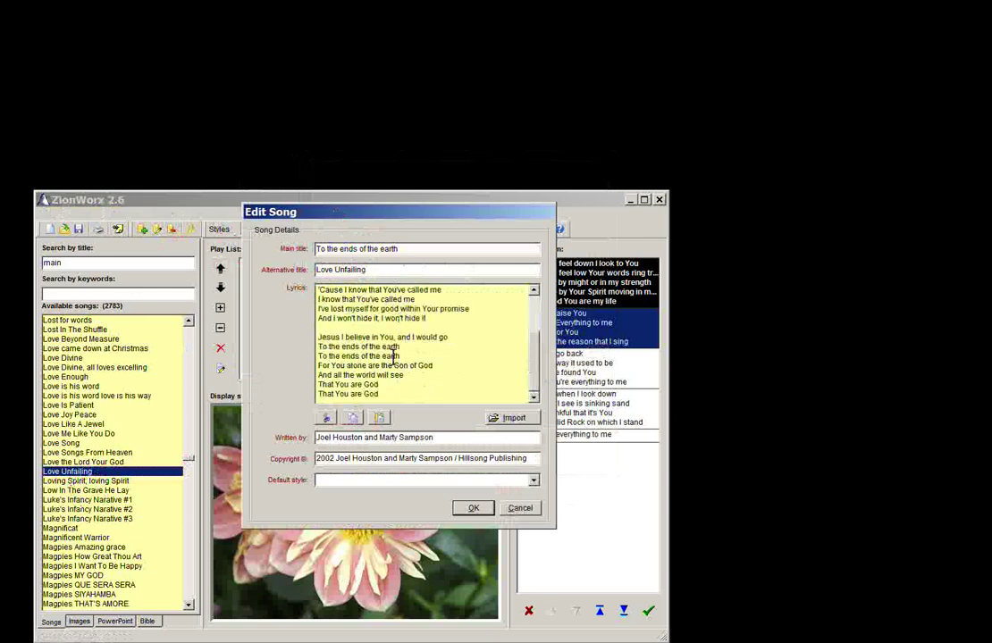
{"action": "scroll", "coordinate": [394, 353], "scroll_direction": "up", "scroll_amount": 3}
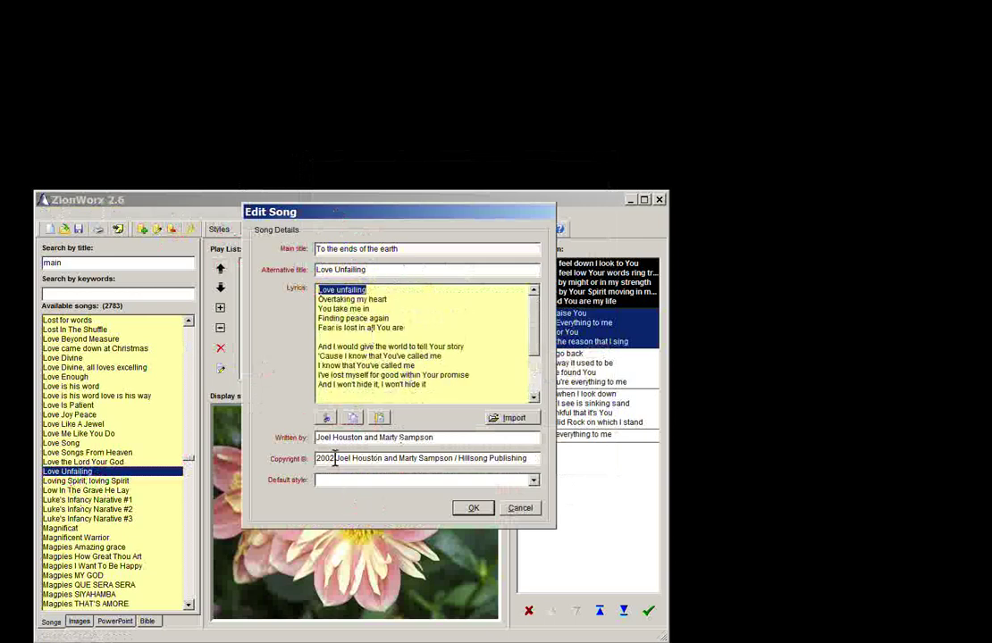
{"action": "left_click", "coordinate": [488, 511]}
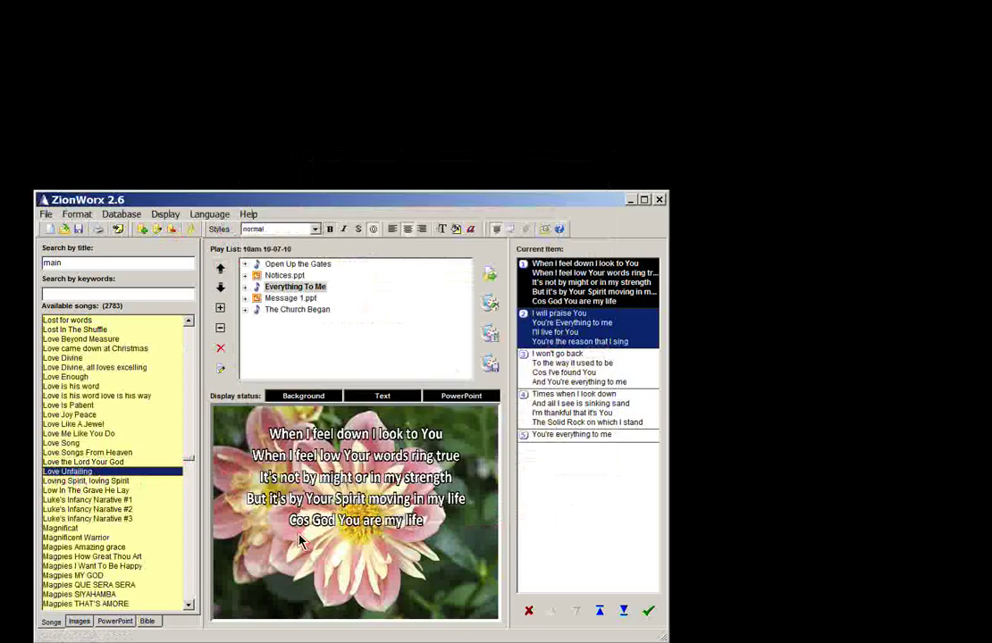
- Drag Love Unfailing into the end of the play list and select it
{"action": "left_click_drag", "start_coordinate": [89, 471], "coordinate": [259, 320]}
{"action": "left_click", "coordinate": [290, 320]}
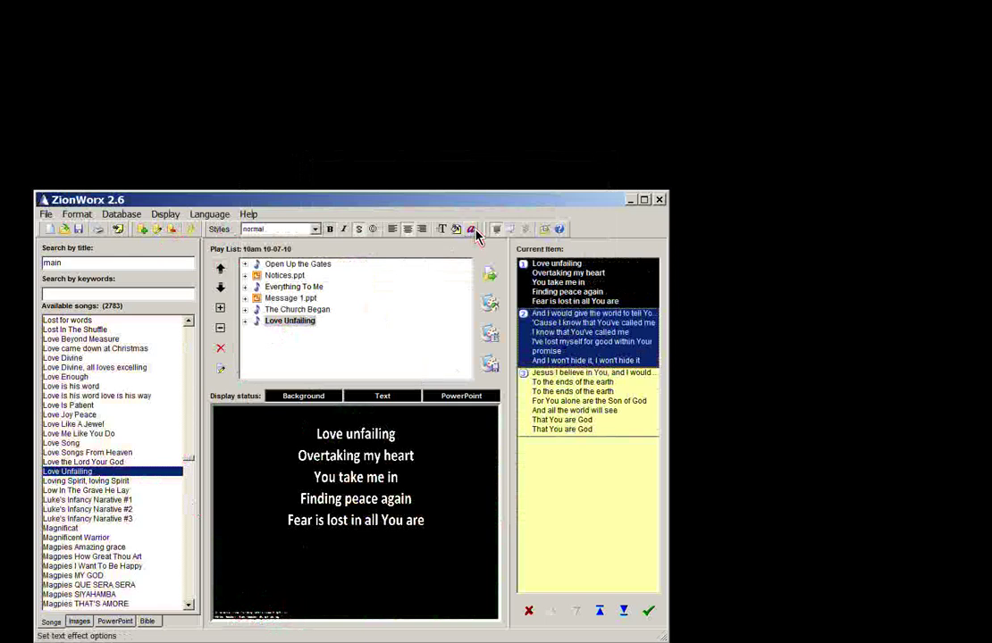
{"action": "left_click", "coordinate": [298, 322]}
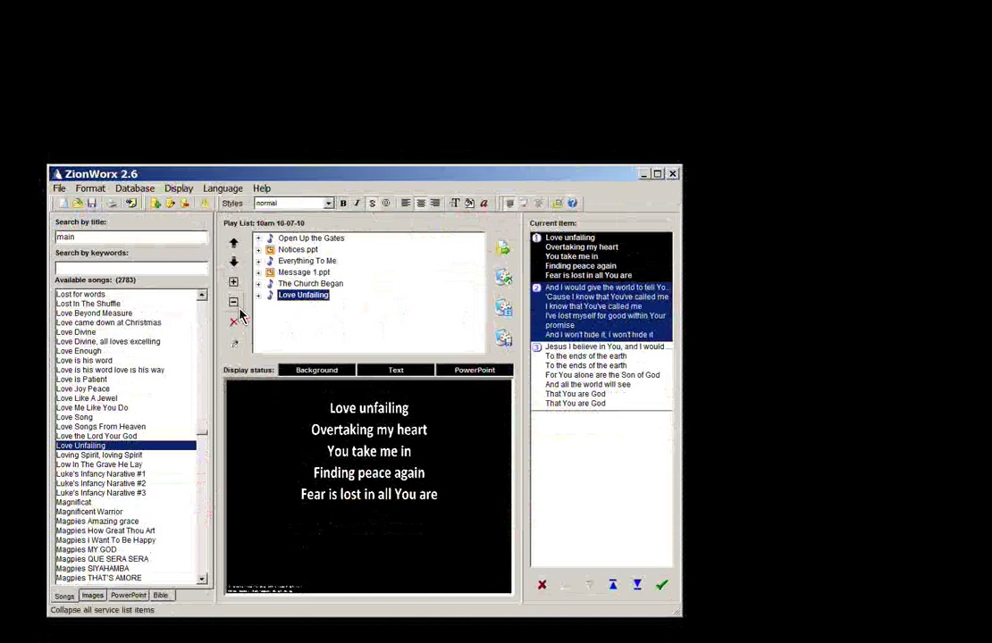
- Browse the Images, PowerPoint and Bible libraries, then return to Songs
{"action": "left_click", "coordinate": [93, 596]}
{"action": "left_click", "coordinate": [122, 597]}
{"action": "left_click", "coordinate": [160, 596]}
{"action": "left_click", "coordinate": [65, 596]}
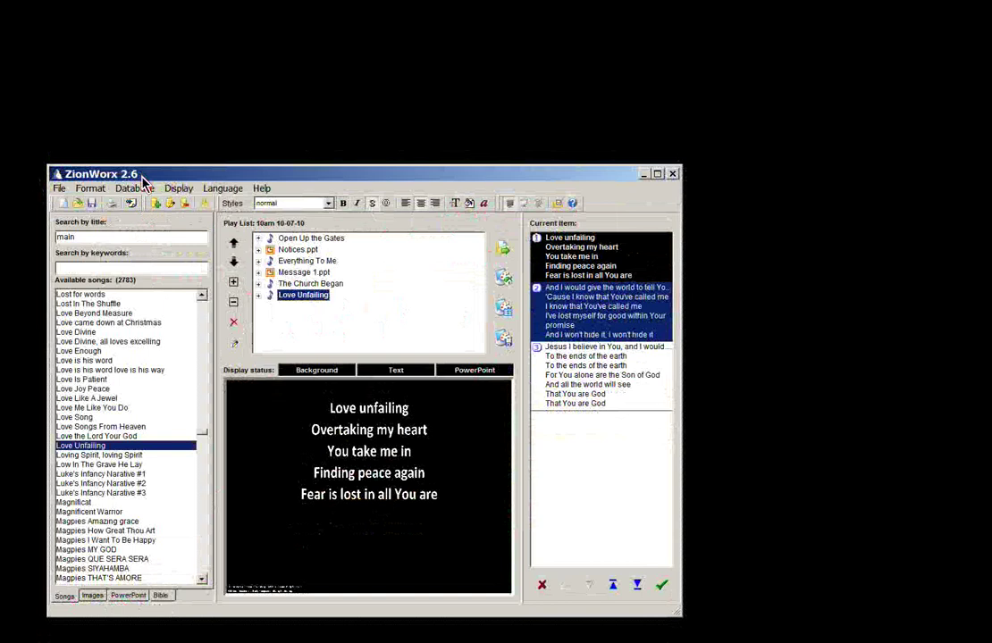